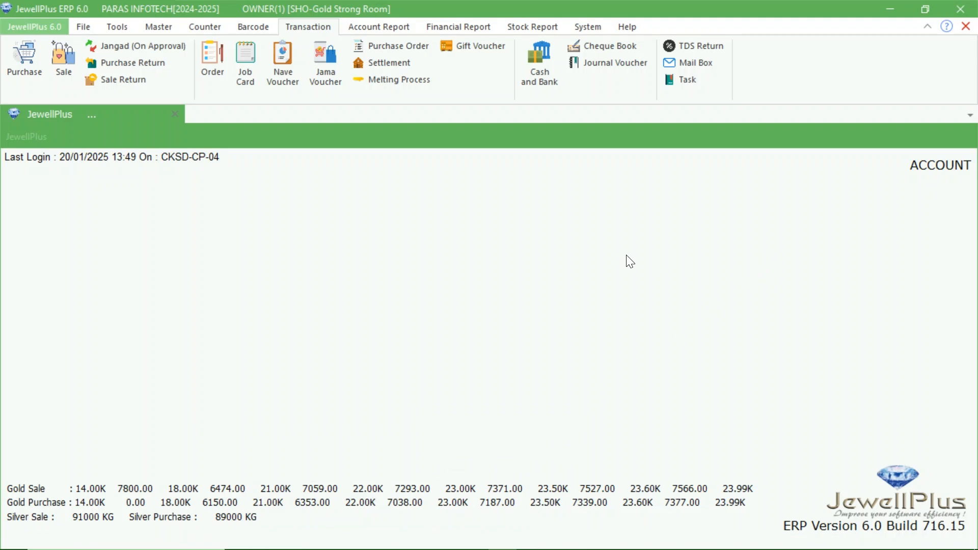
- Open the Item Master
click(166, 29)
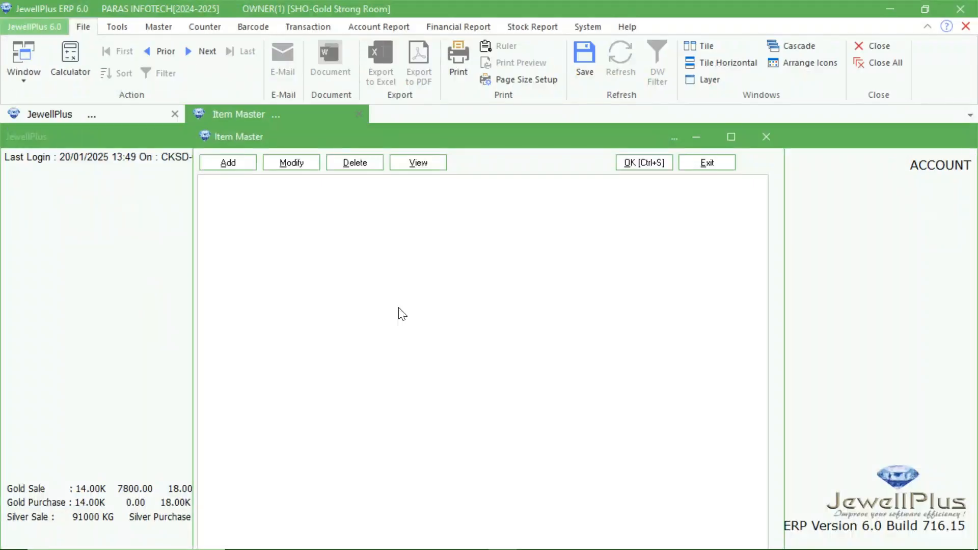
click(227, 164)
click(228, 163)
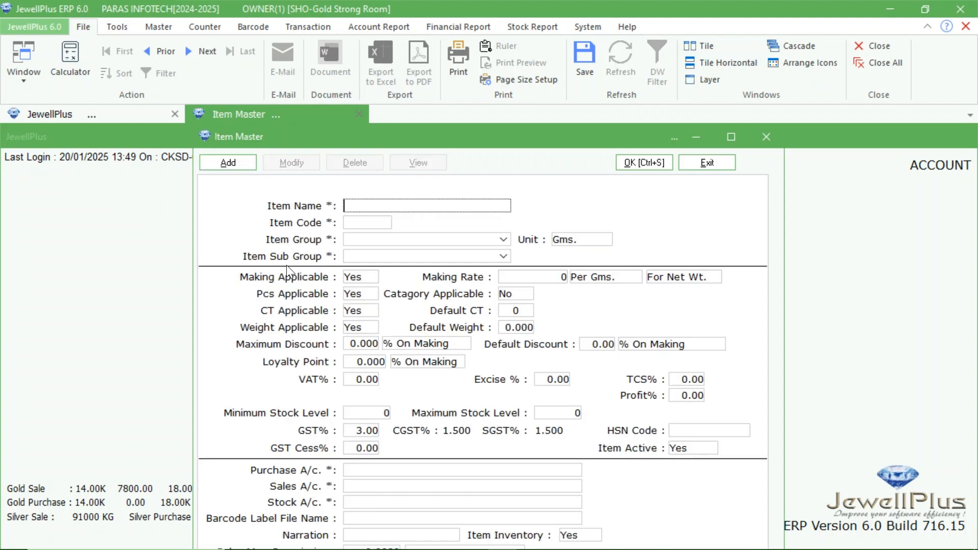
click(696, 164)
- Load the item SAMPLE ITEM [GOLD] [F] in the Item Master for modification
click(295, 163)
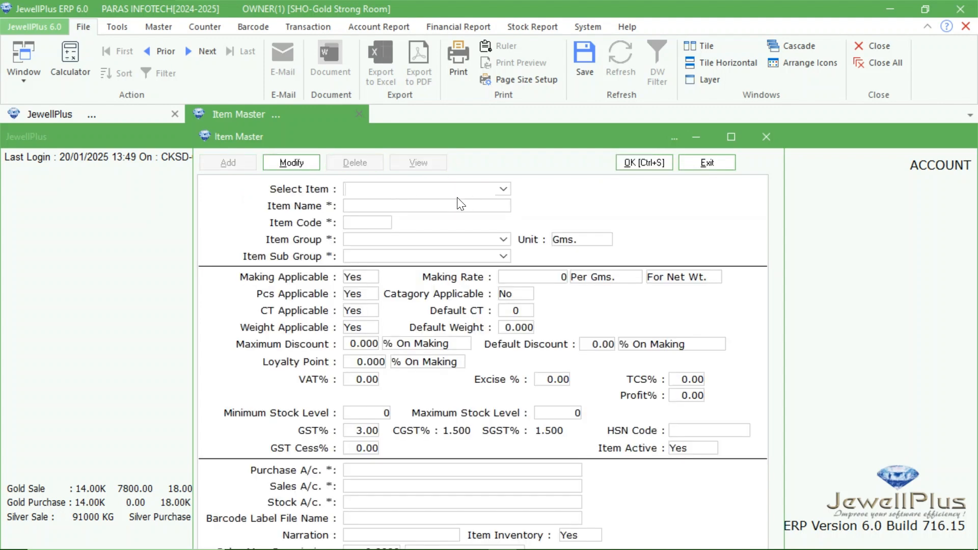
text(SAMPLE ITEM [GOLD] [F)
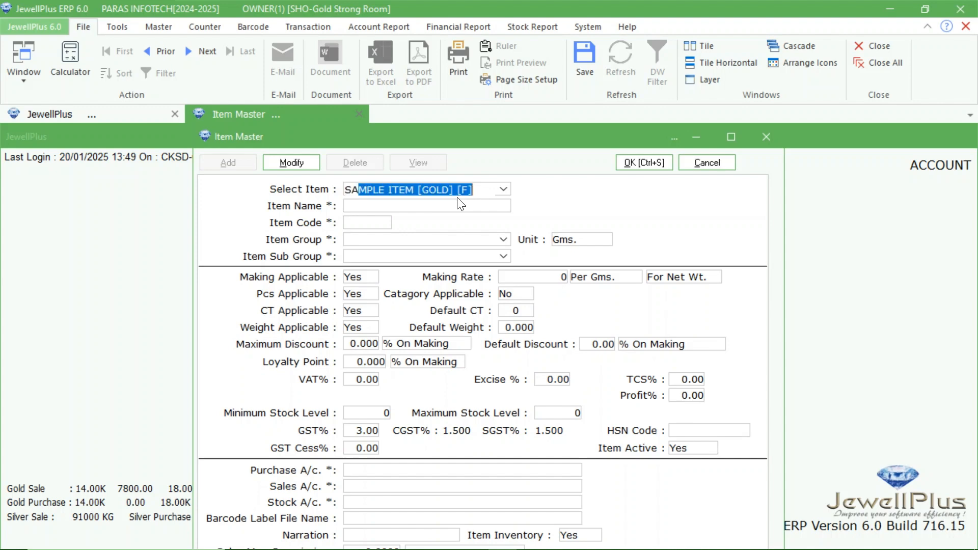
key(Return)
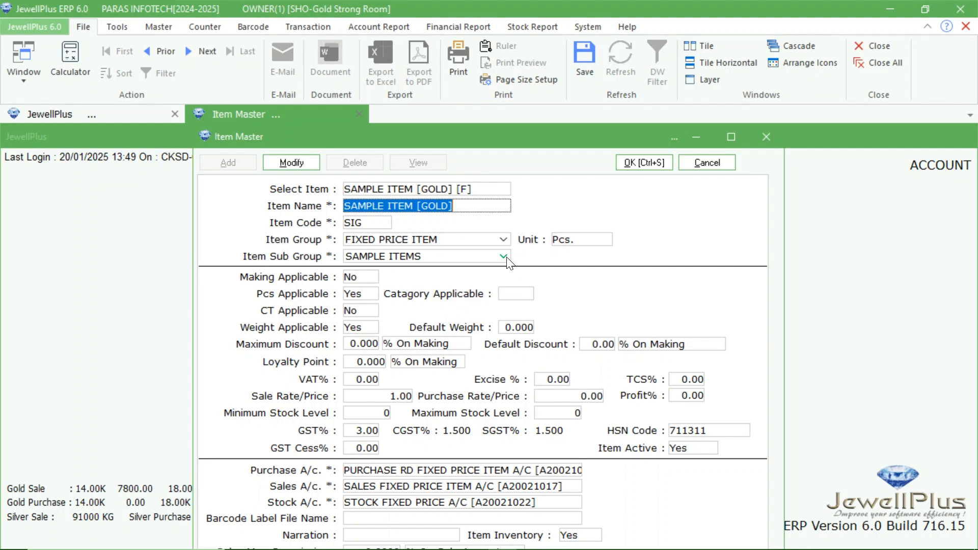
- Add a blank row in the Item Sub-Group Master and close that window without saving
click(156, 26)
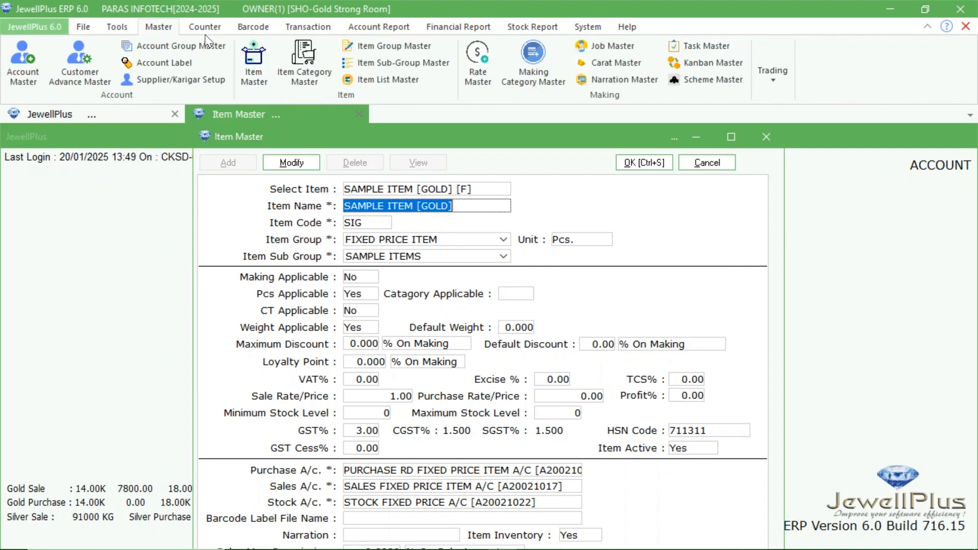
click(396, 65)
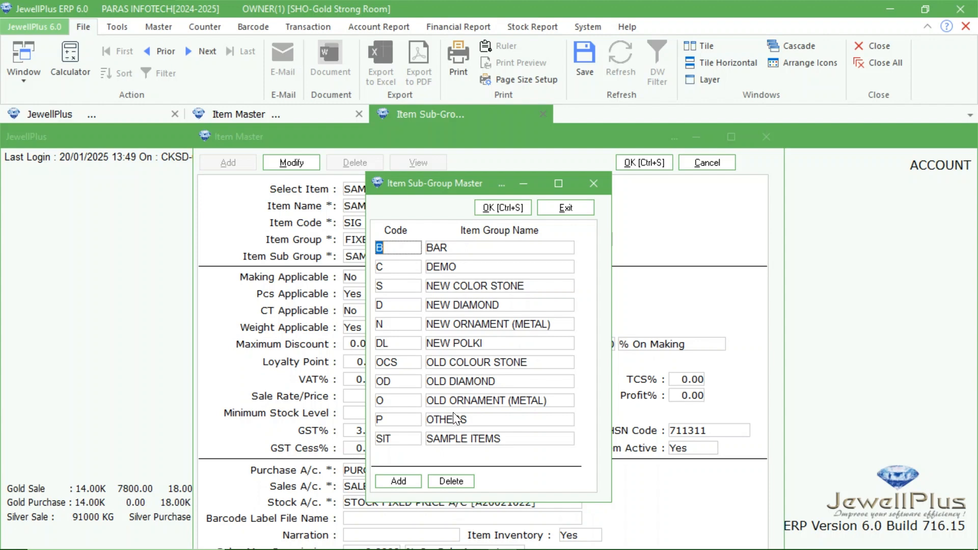
click(405, 477)
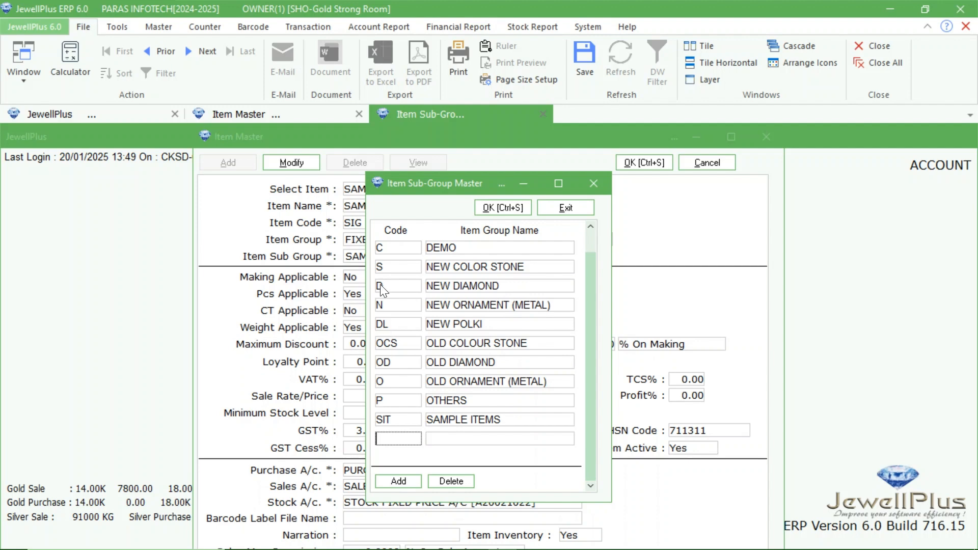
click(447, 440)
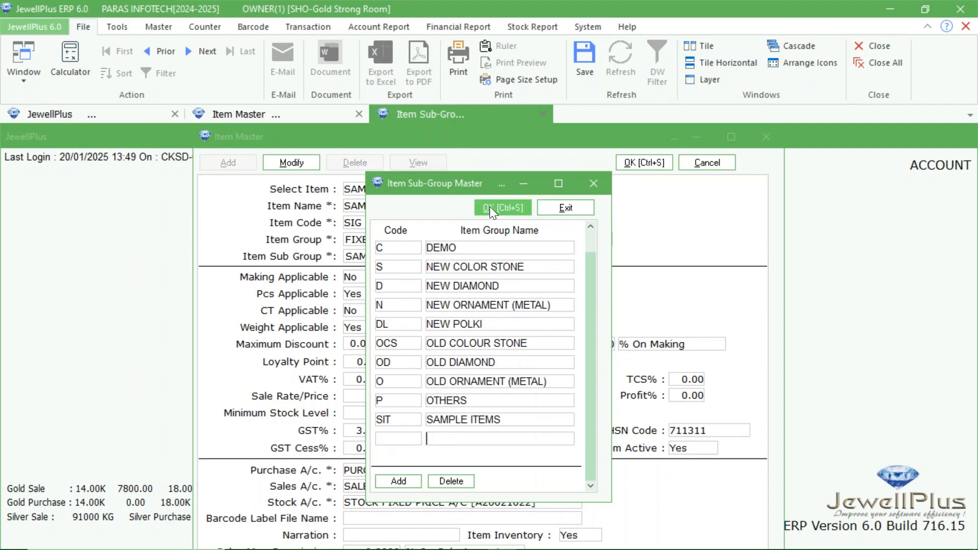
click(593, 184)
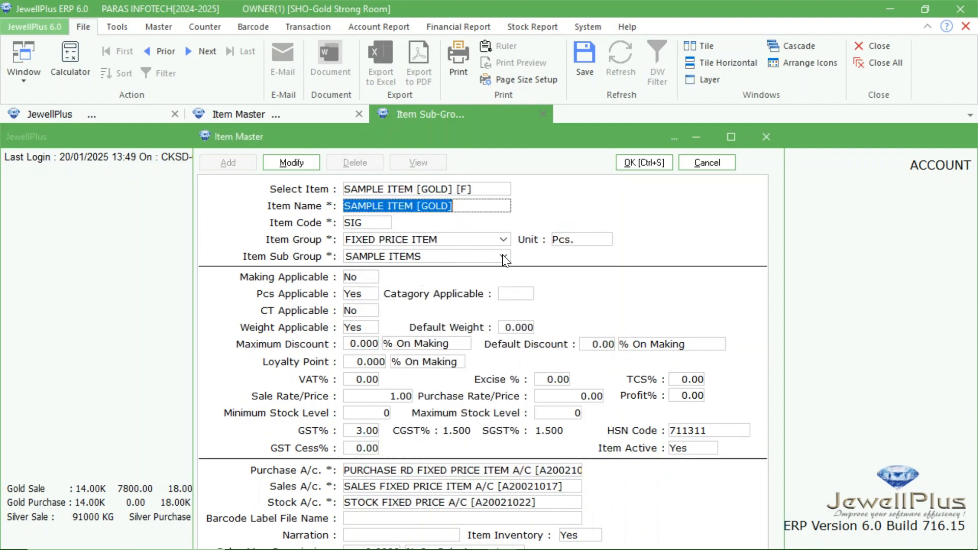
- Keep SAMPLE ITEMS as the item's sub-group and save the modified item
click(504, 257)
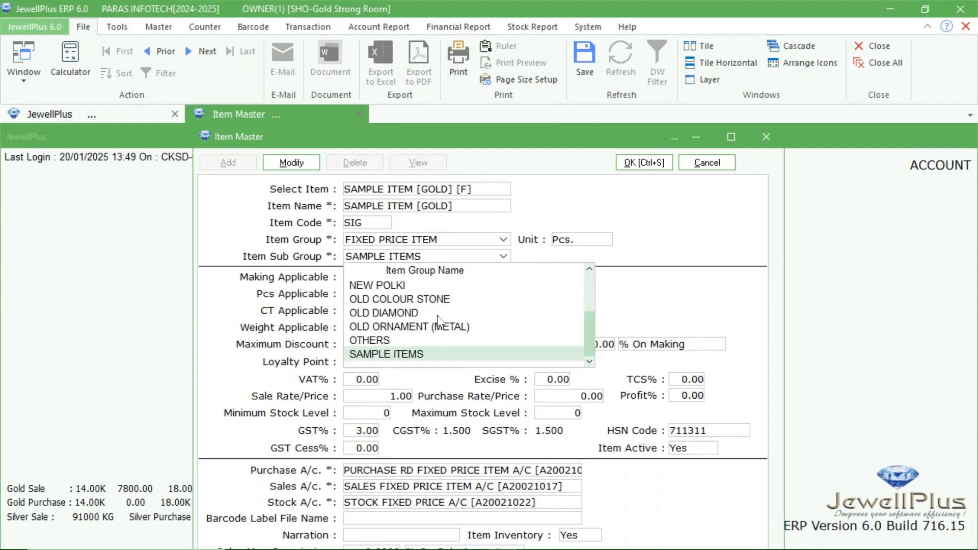
click(648, 236)
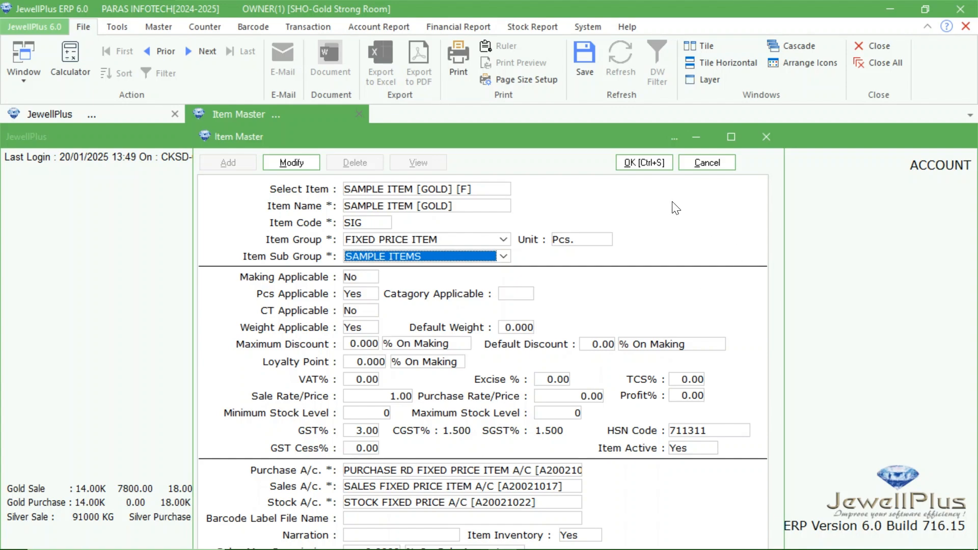
click(640, 160)
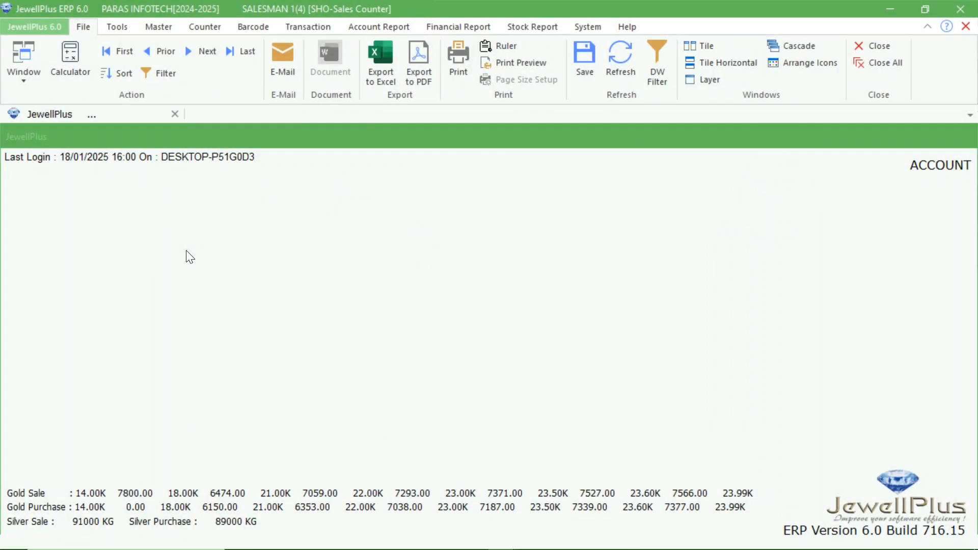
- Open a Counter Order Delivery Note and set Hall Mark to YES for the CHAIN [G] order
click(205, 27)
click(164, 72)
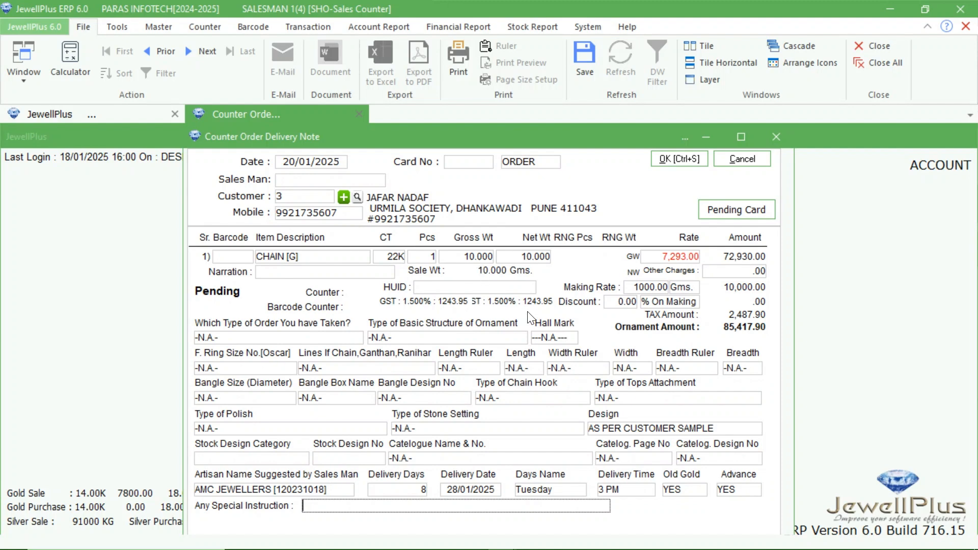
click(554, 337)
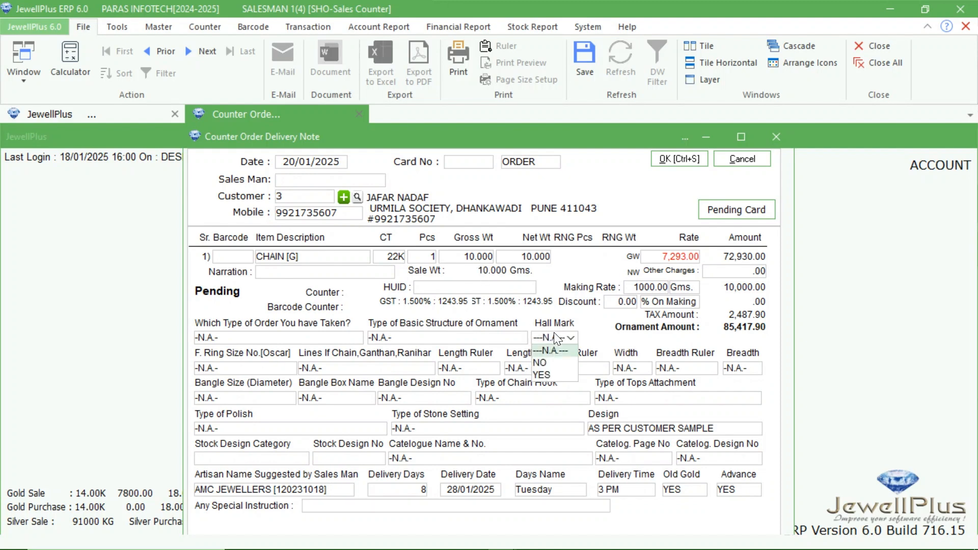
click(548, 370)
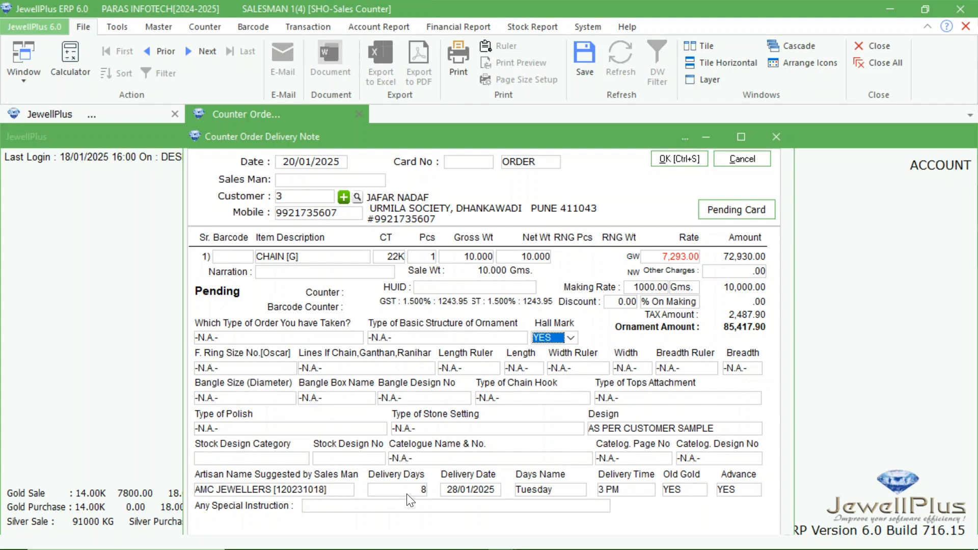
- Set Old Gold and Advance to YES, keeping the design option AS PER CUSTOMER SAMPLE
click(630, 492)
click(690, 489)
click(684, 503)
click(753, 491)
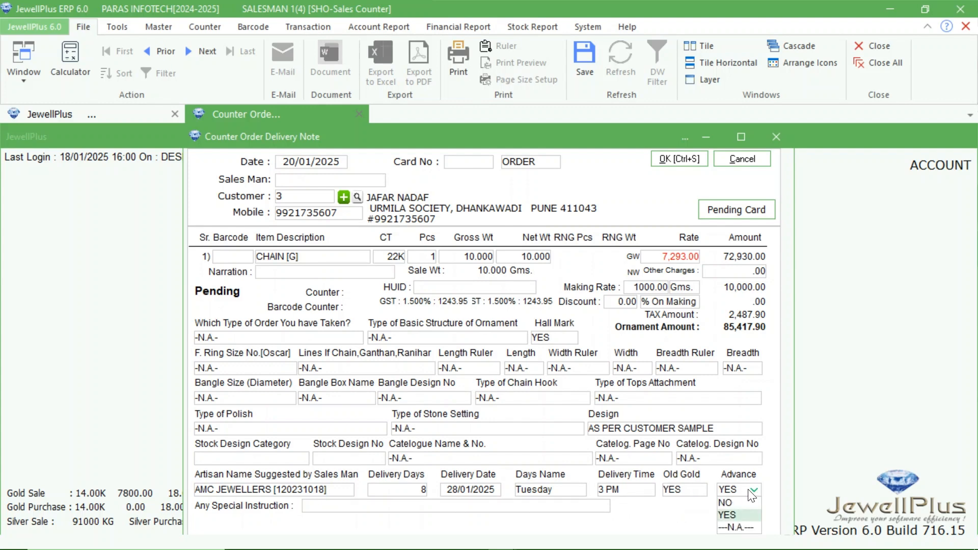
click(733, 514)
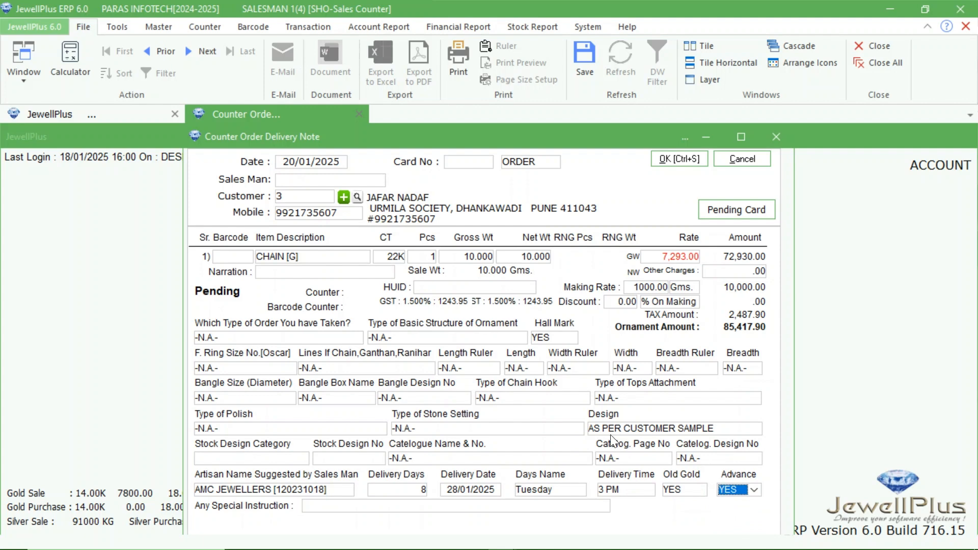
click(728, 429)
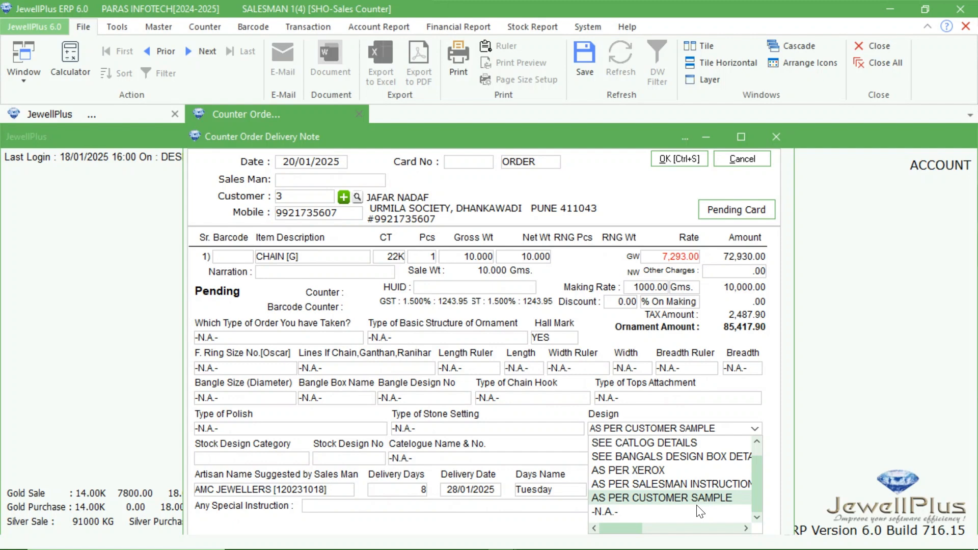
click(524, 408)
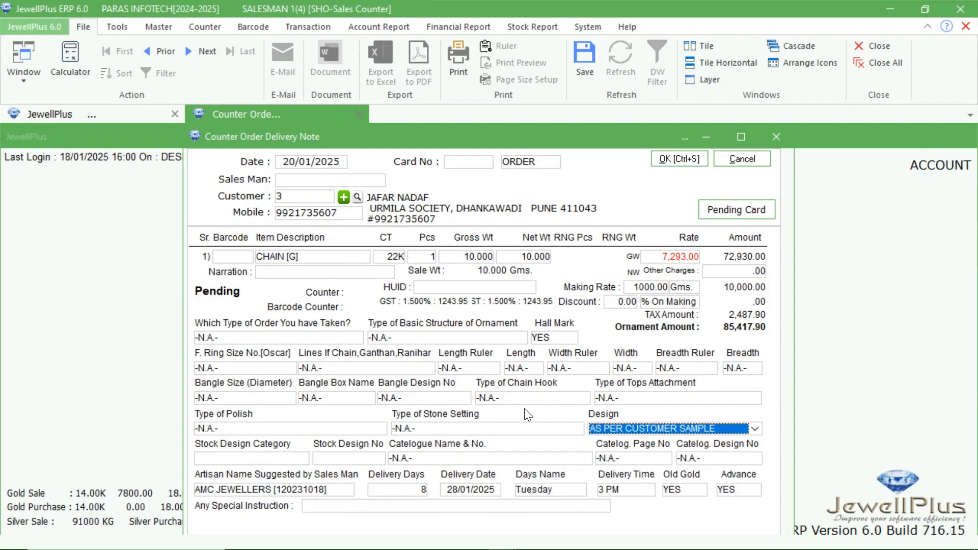
- Save the counter order delivery note and check the list of pending order cards
click(665, 160)
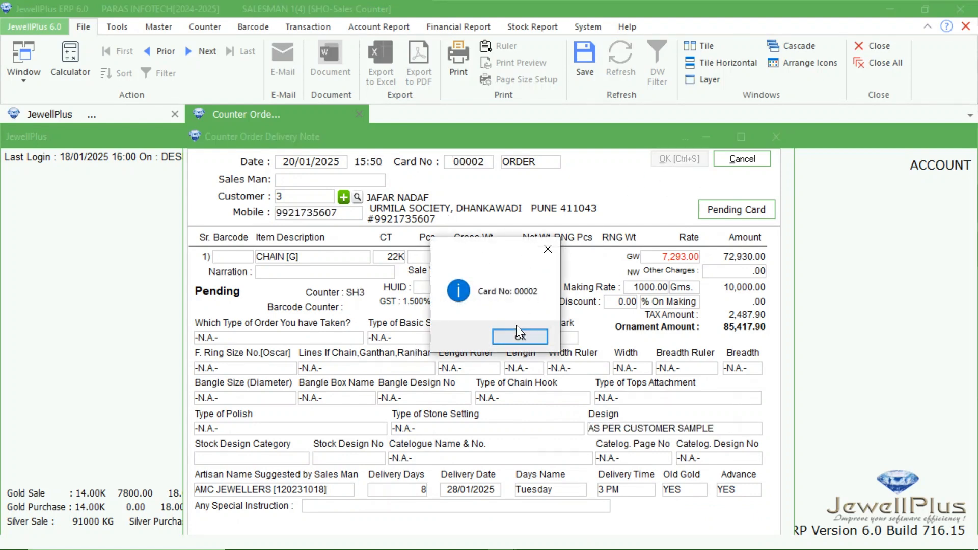
click(512, 337)
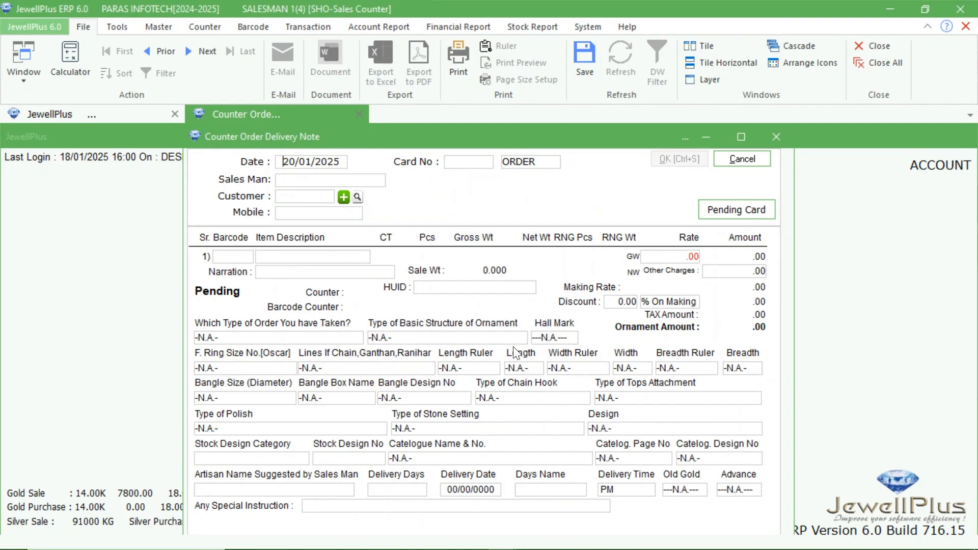
click(733, 210)
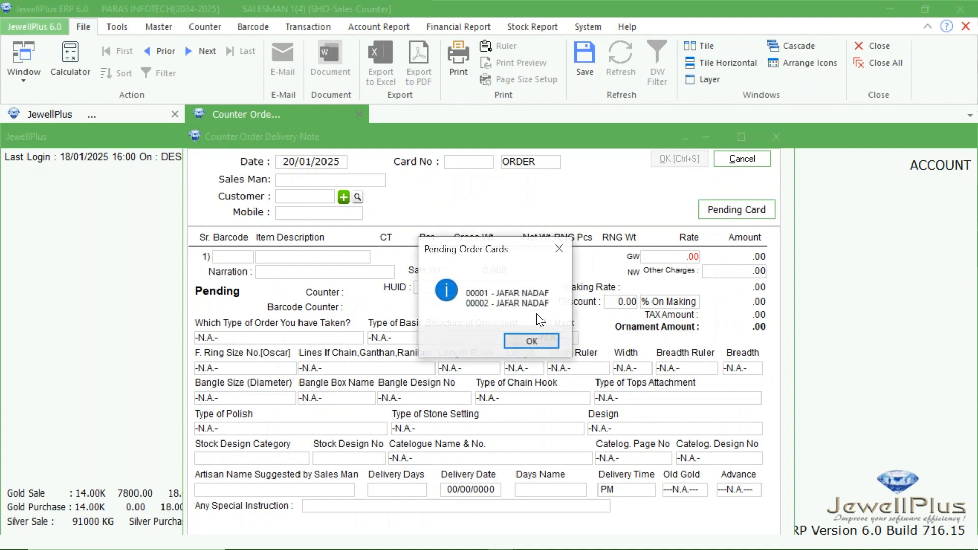
click(565, 253)
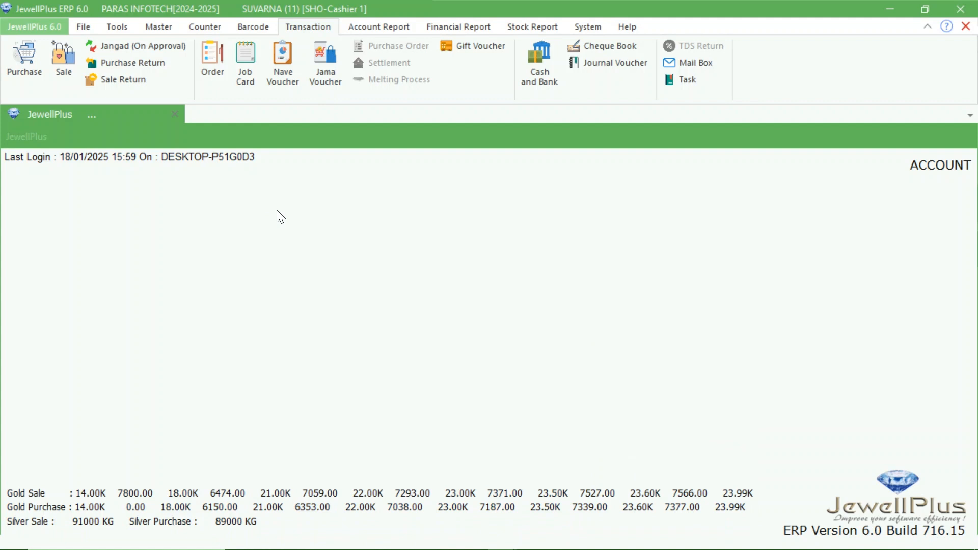
- Open a new Order entry and load the chain order by entering the saved card's number
click(212, 60)
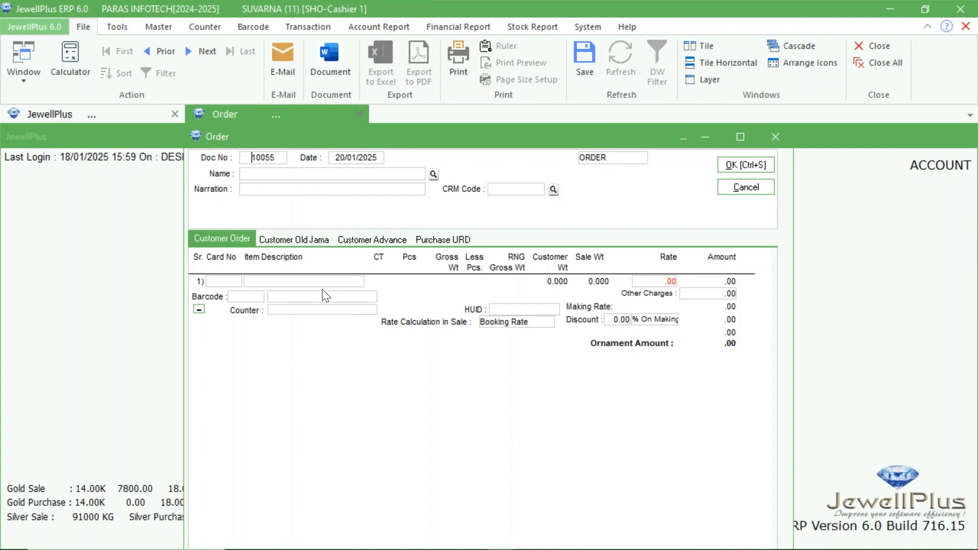
click(214, 281)
key(Return)
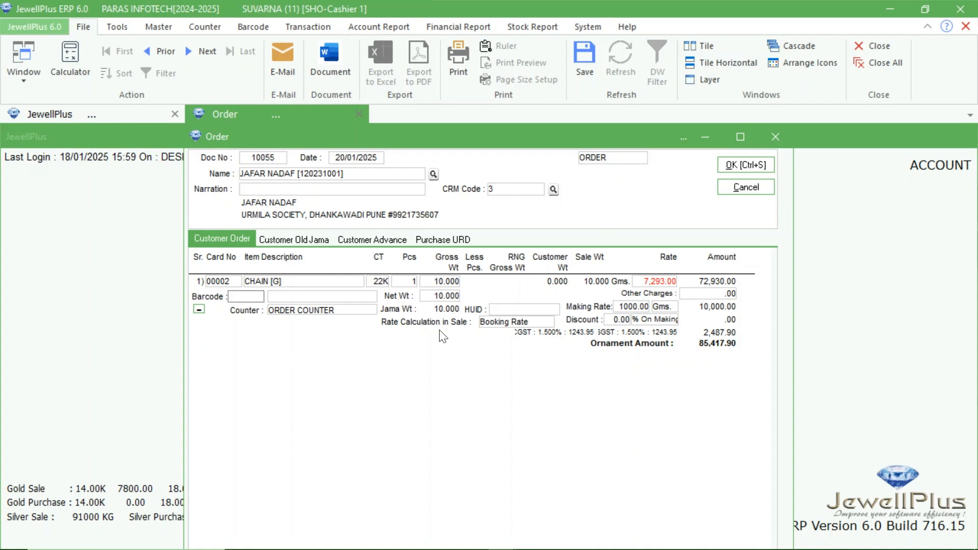
- Expand the chain's order details and select Yes for both Old Gold and Advance
click(199, 309)
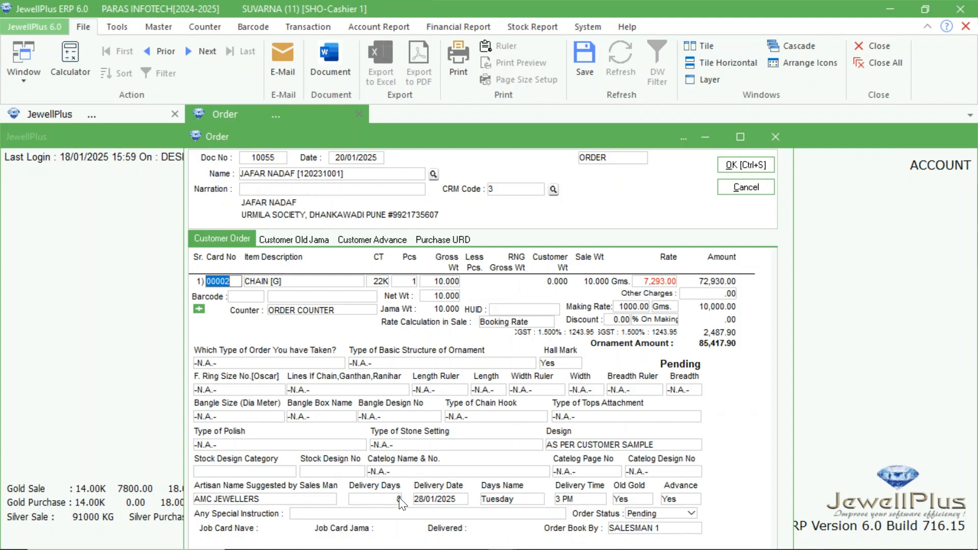
click(643, 500)
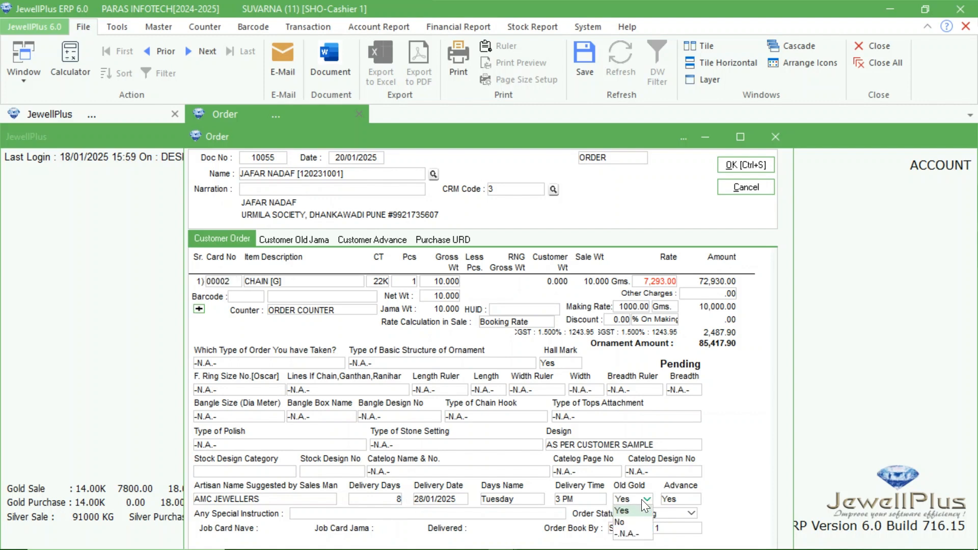
click(631, 510)
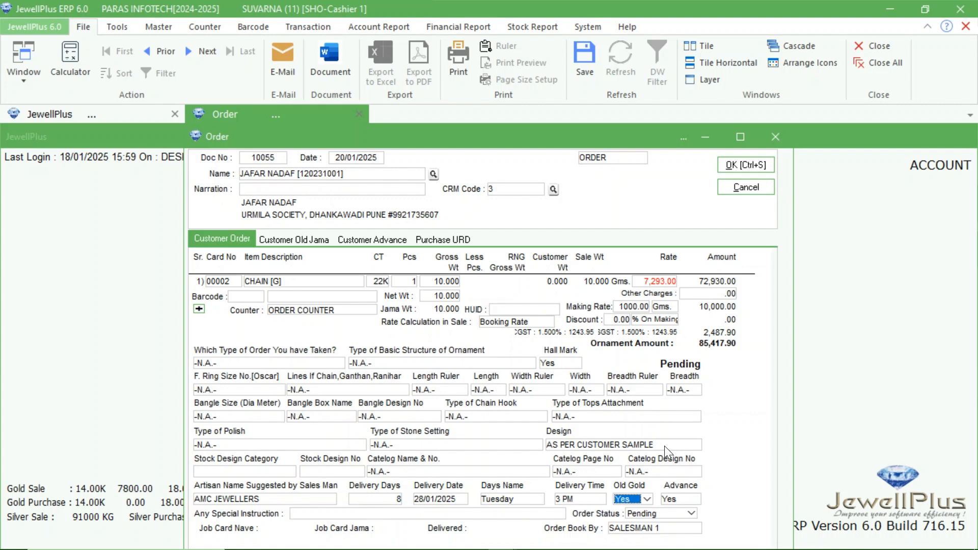
click(685, 497)
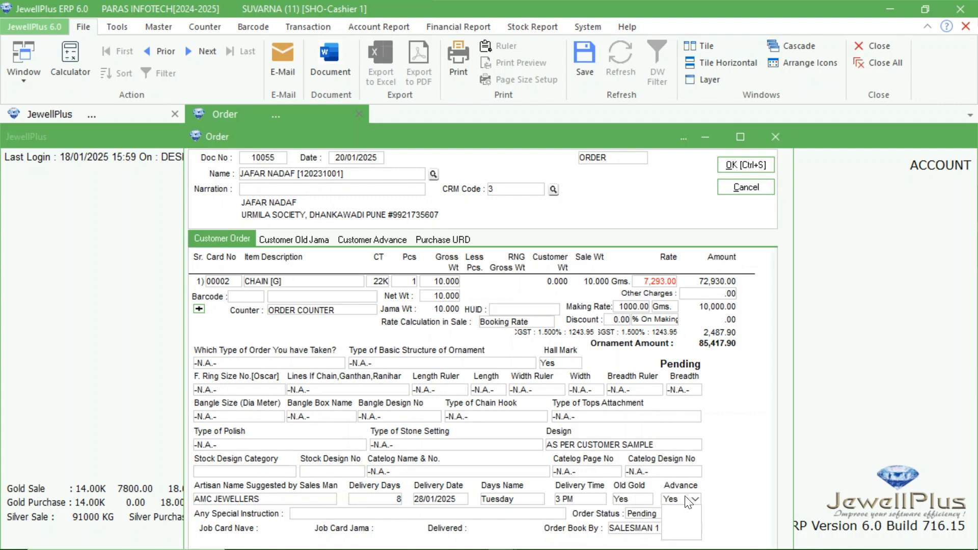
click(680, 509)
- Record a customer advance of 20000 received by cash in CASH A/C, and return to the customer order's details and totals
click(373, 240)
click(266, 292)
click(285, 322)
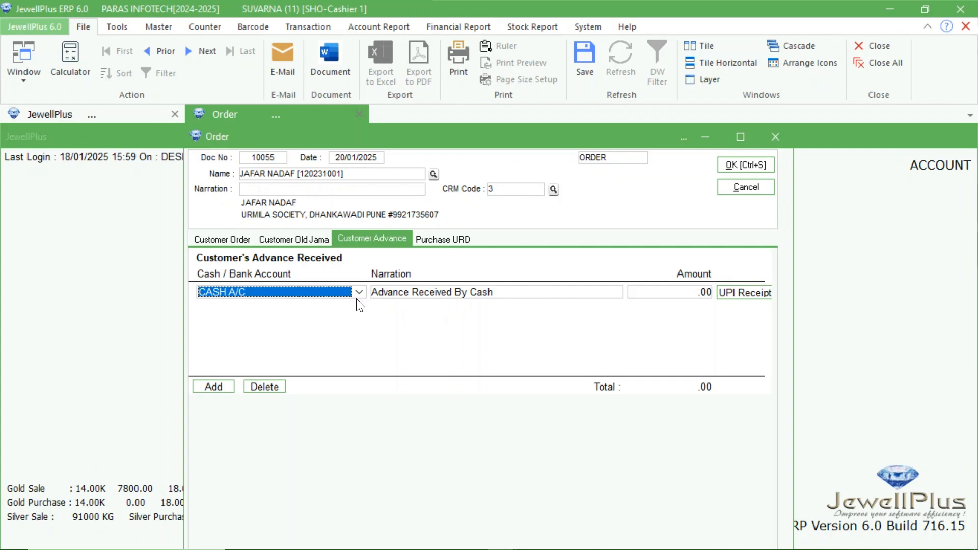
click(636, 295)
text(100)
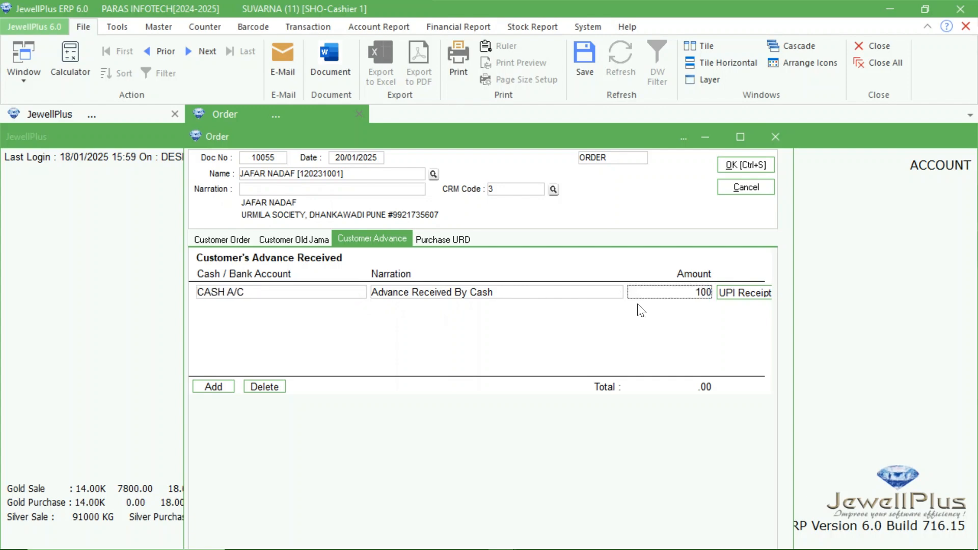
key(BackSpace)
key(BackSpace)
key(BackSpace)
text(20000)
key(Return)
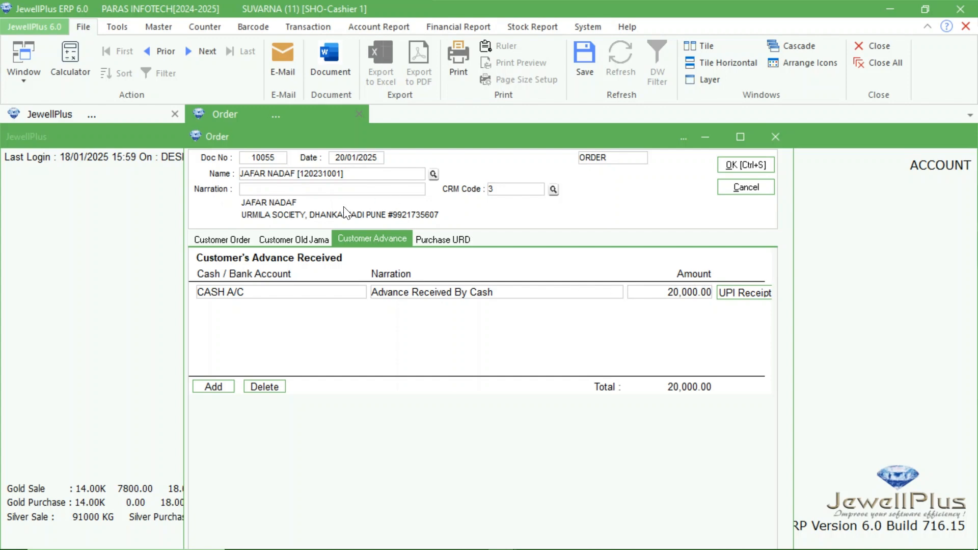
click(219, 238)
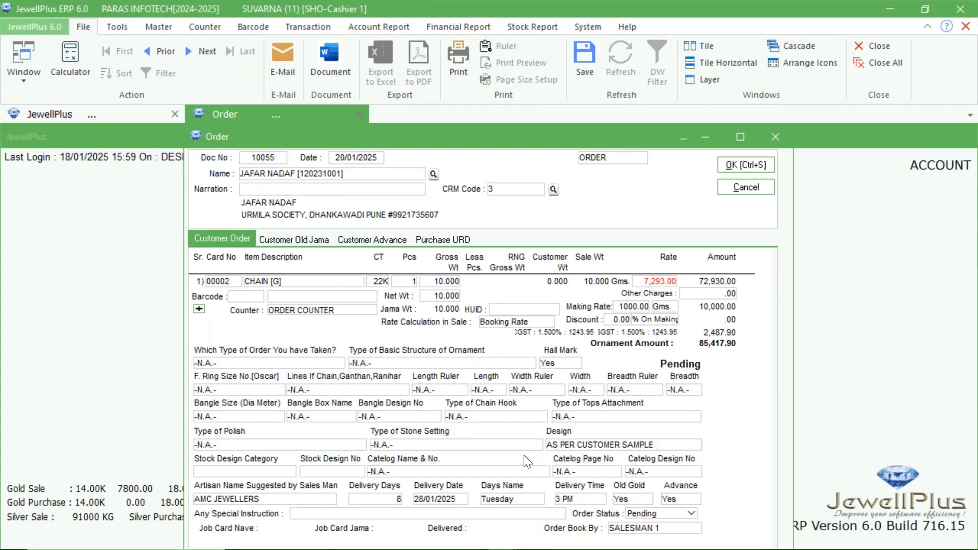
click(927, 25)
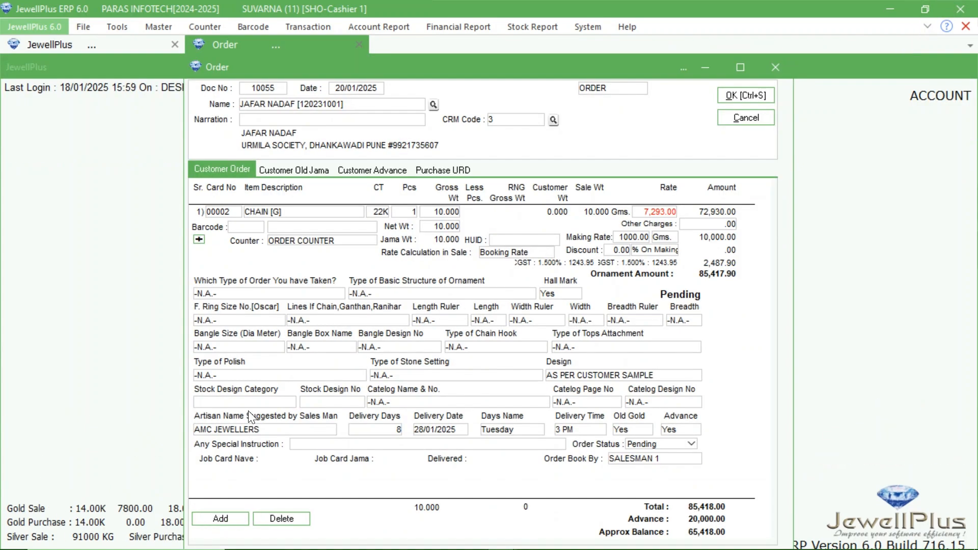
- Add a second order line for SAMPLE ITEM [GOLD] [F] with 1 piece and a gross weight of 10
click(216, 519)
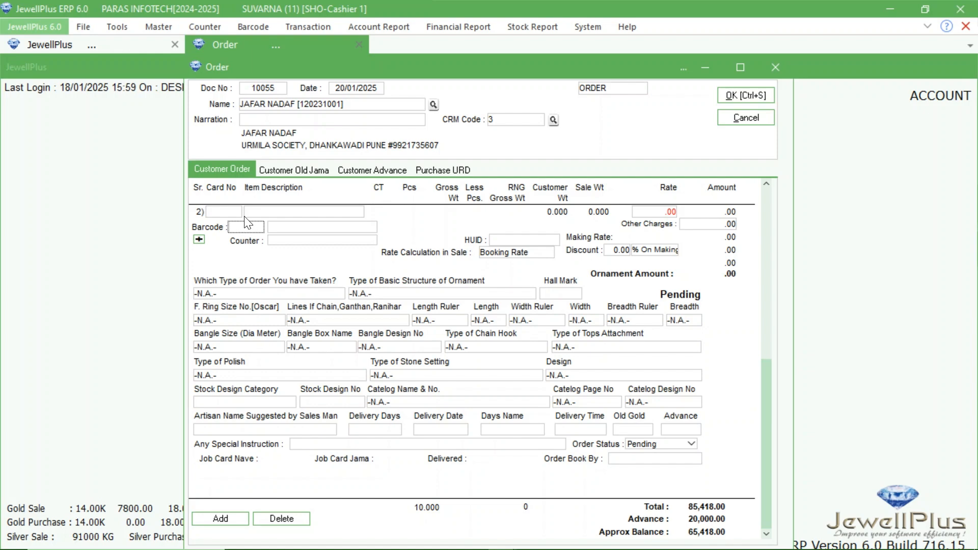
click(263, 216)
text(SAMPLE ITEM [GOLD] [F)
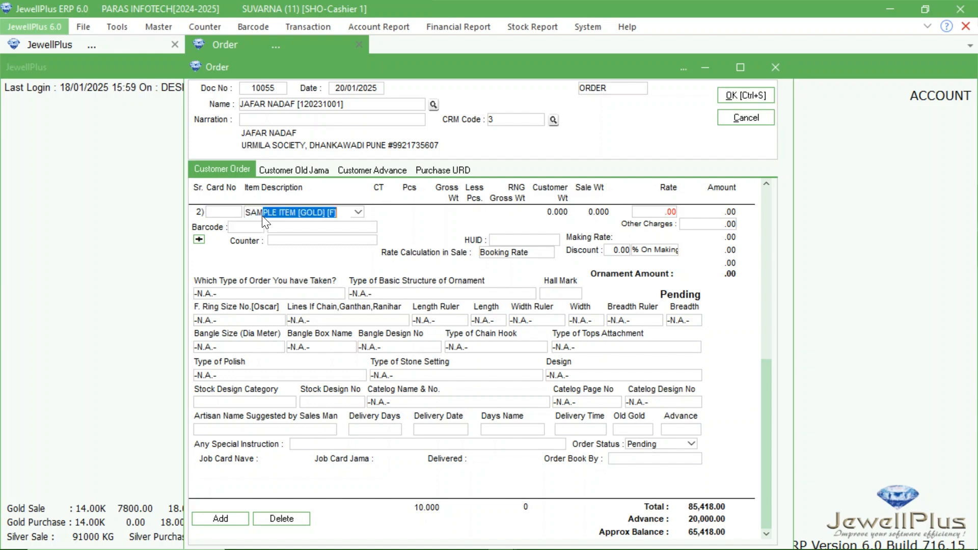
key(Return)
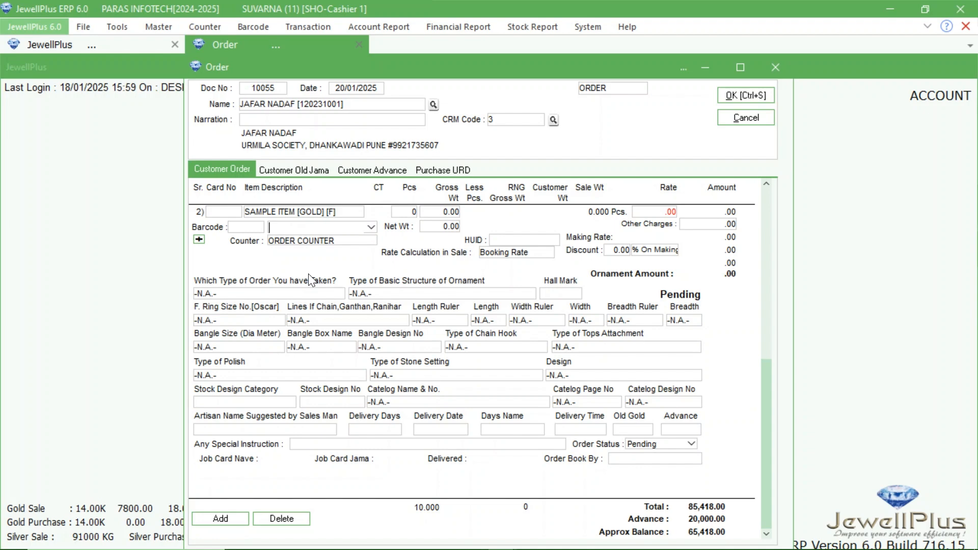
click(399, 212)
text(1)
key(Return)
text(10)
key(Return)
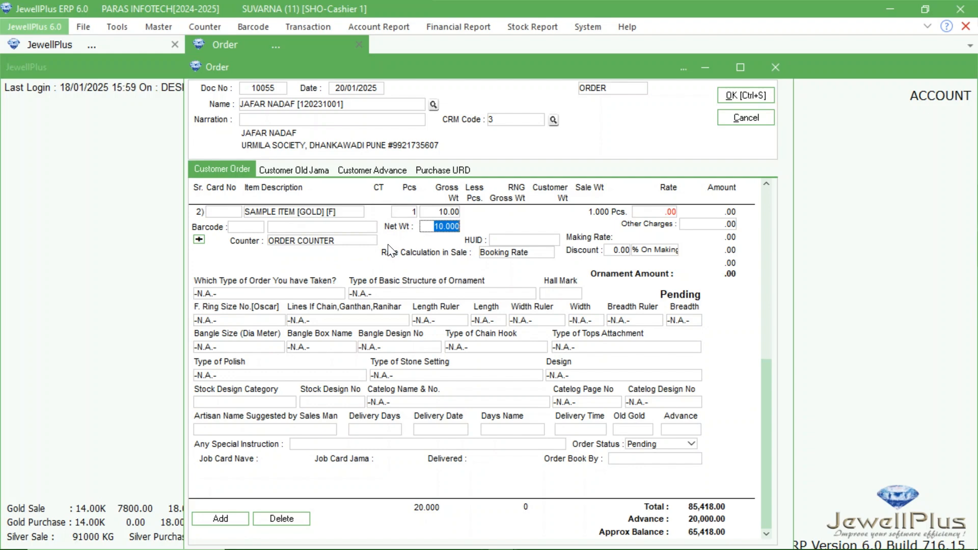
- Try to set the sample item's rate to 0.01 directly on the order line
click(652, 212)
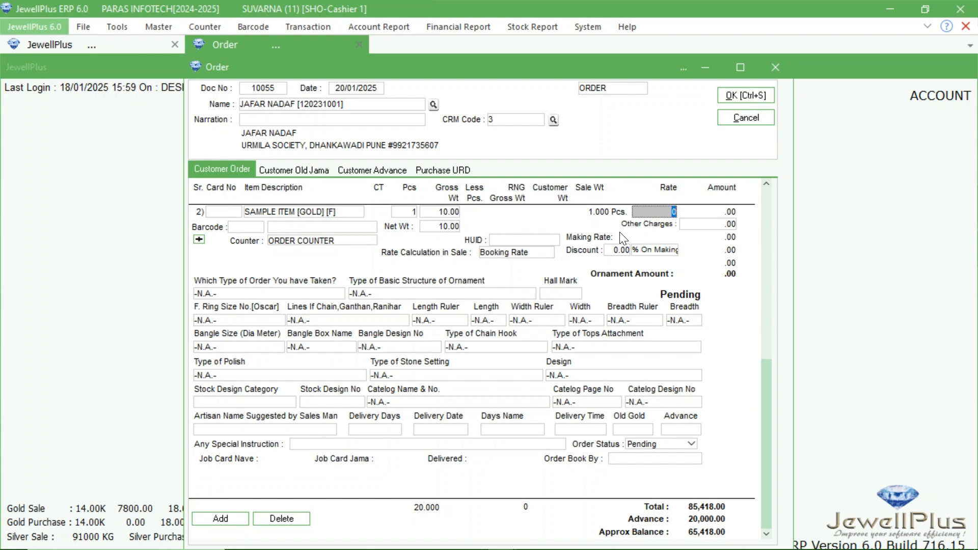
text(0.01)
key(Return)
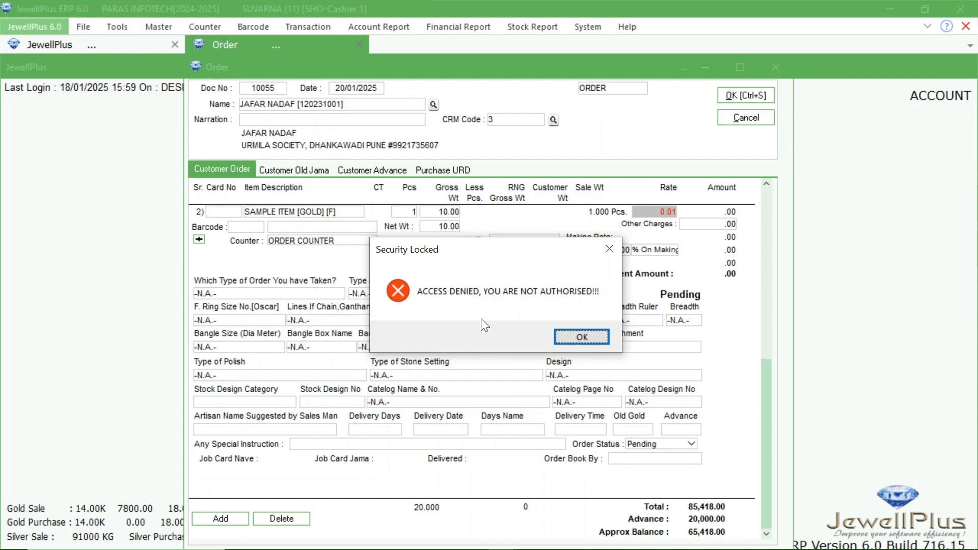
click(573, 336)
click(580, 337)
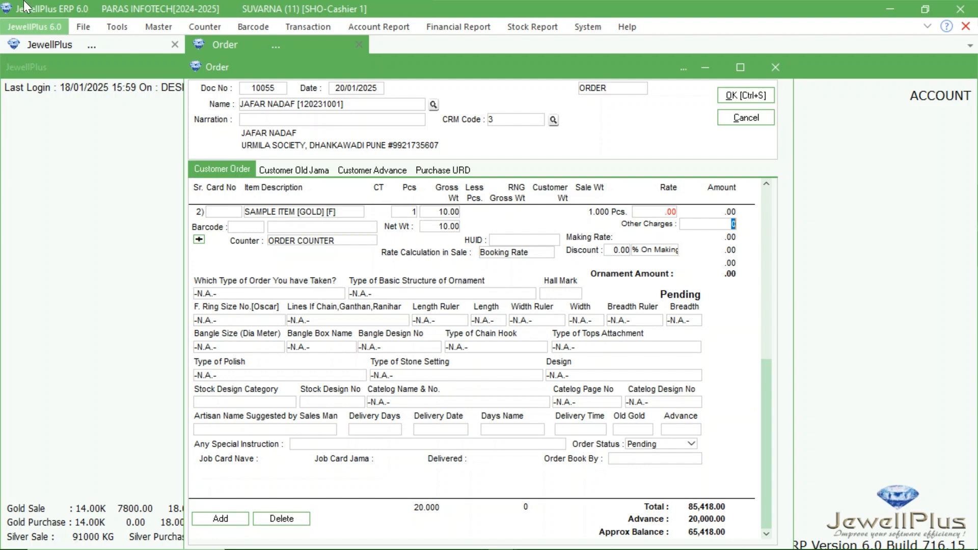
- In the owner session, open the Item Category Master and load the categories of SAMPLE ITEM [GOLD] [F]
click(156, 27)
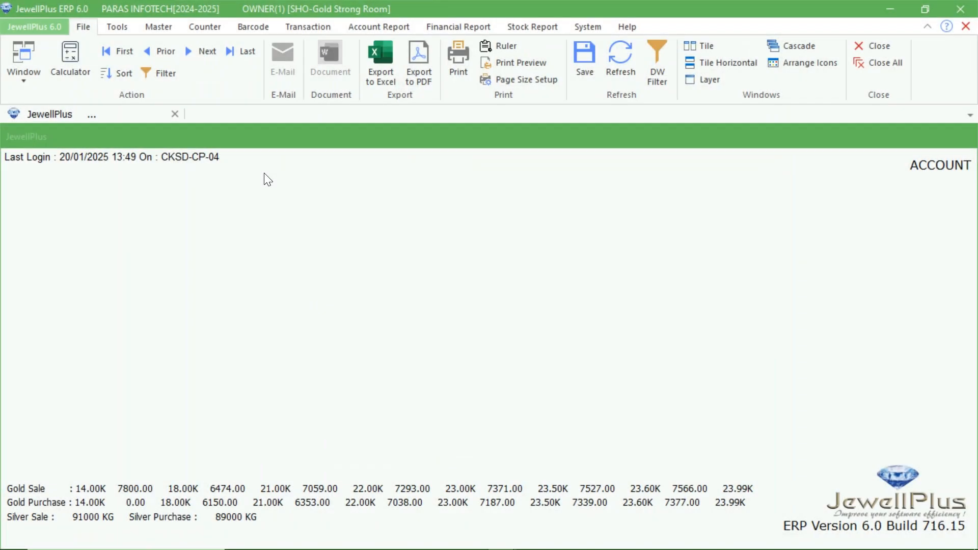
click(153, 27)
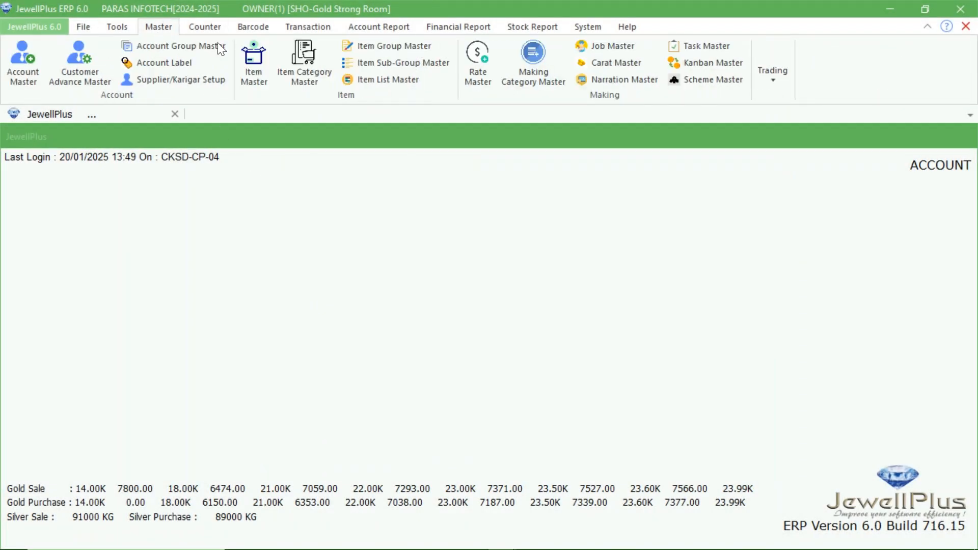
click(300, 56)
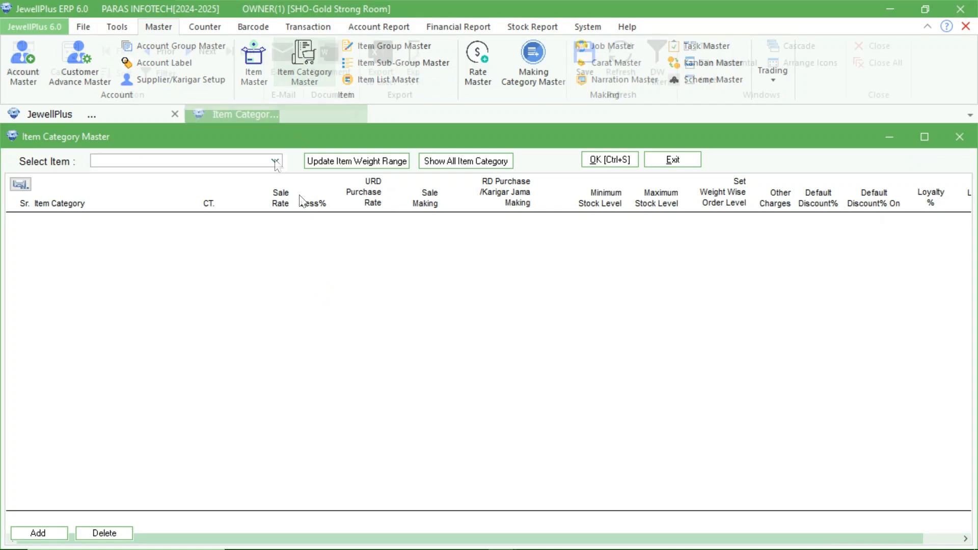
text(SA)
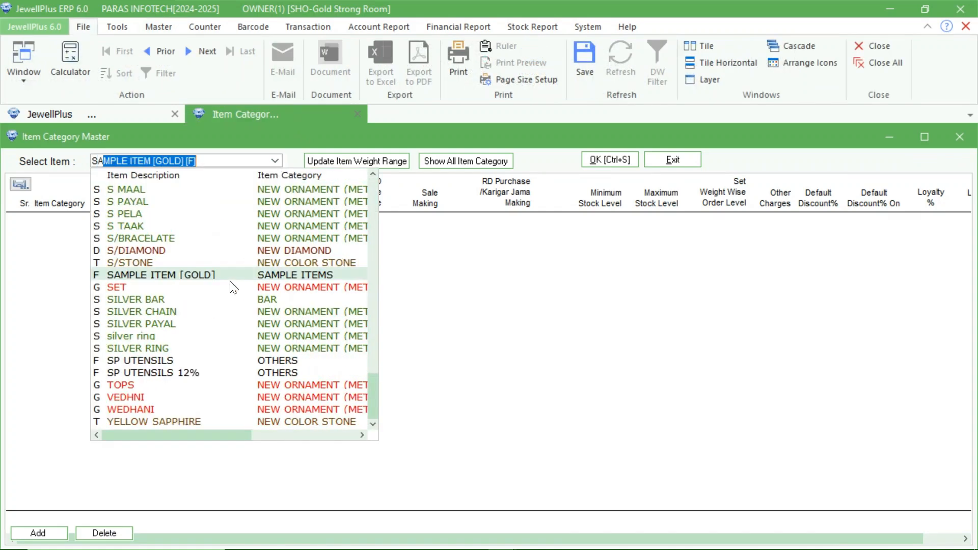
key(Return)
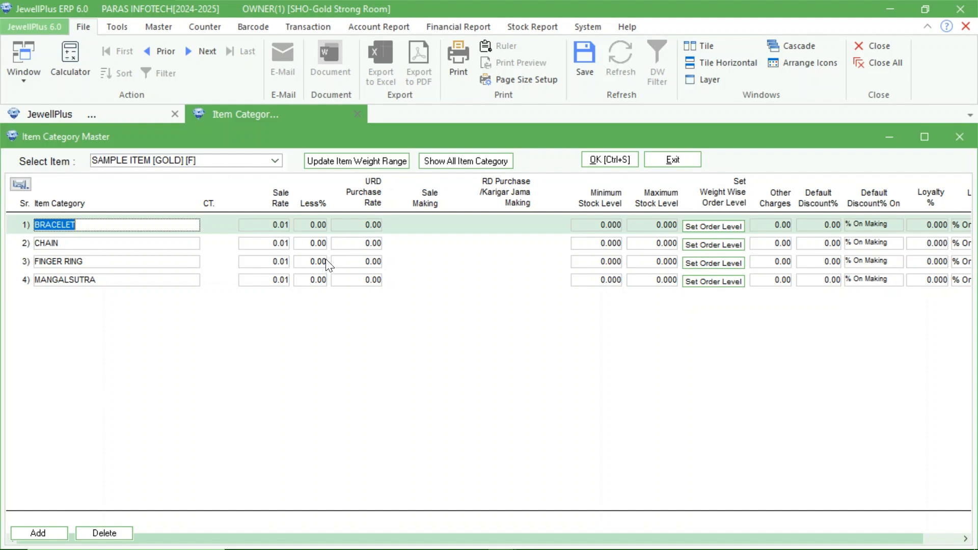
- Add the item category RANI HAR with a sale rate of 0.01 and save the category list
click(39, 533)
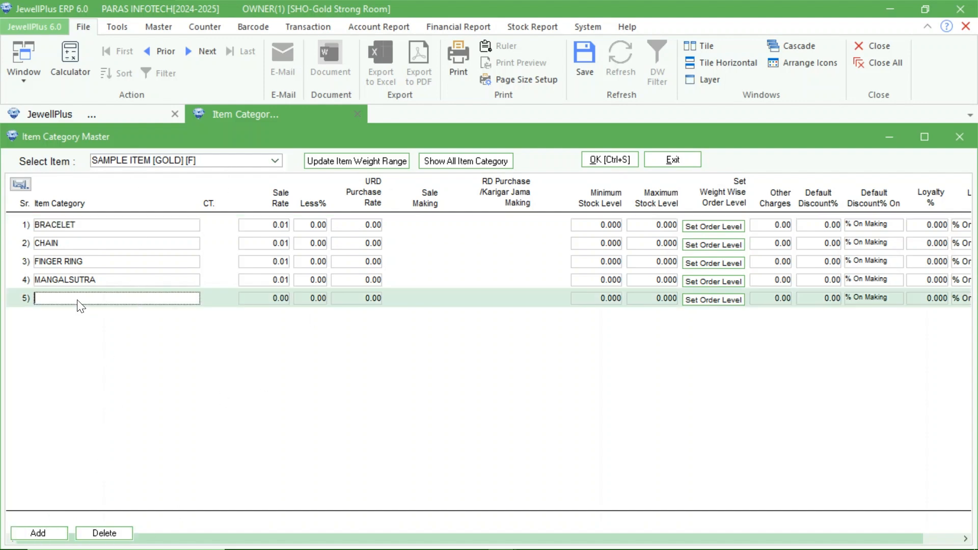
text(RANI HAR)
key(Return)
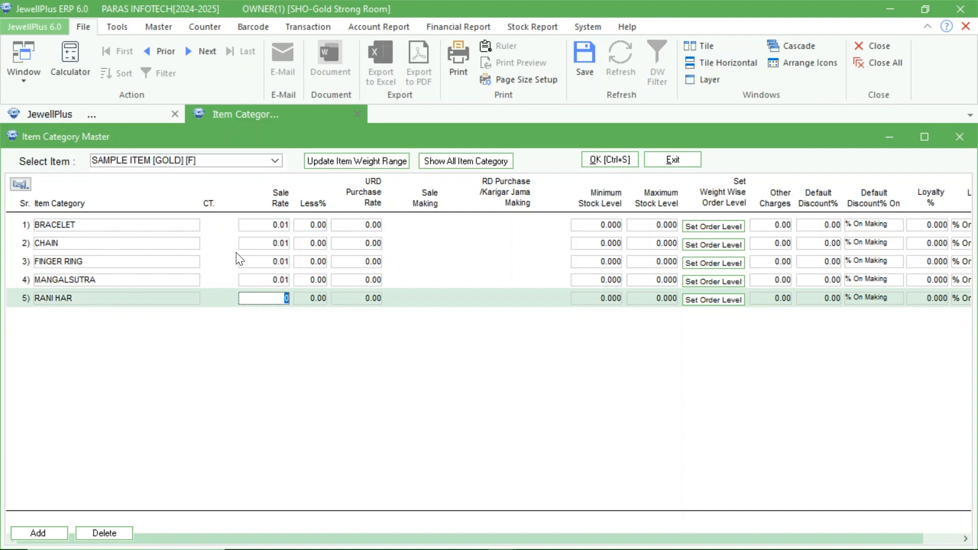
text(0.01)
key(Return)
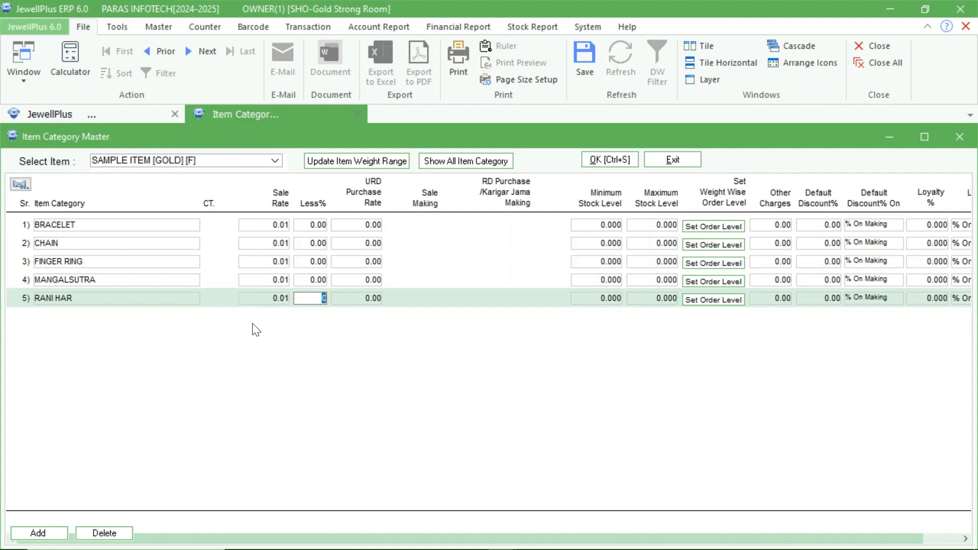
click(620, 160)
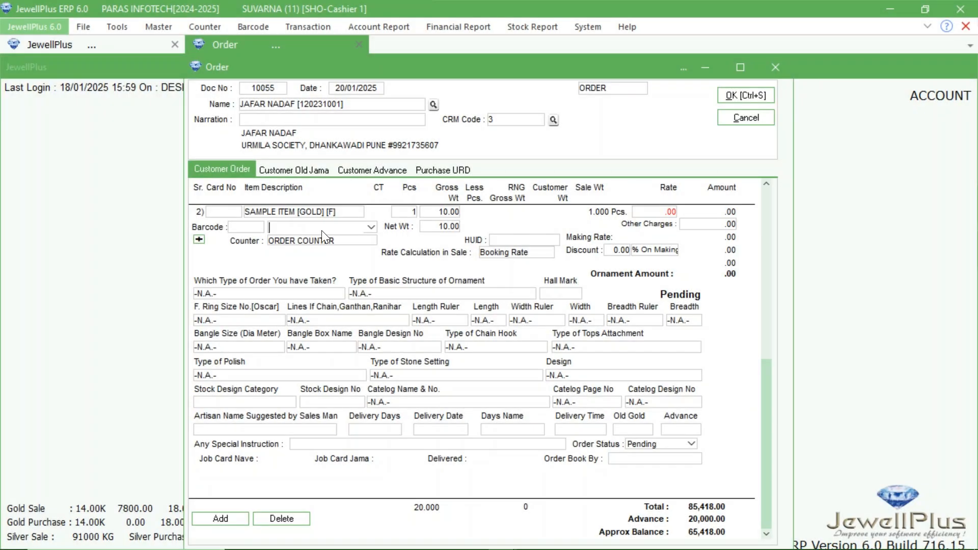
- In the cashier's order, set the sample item's category to CHAIN and keep ORDER COUNTER as its counter
text(CHAIN)
key(Return)
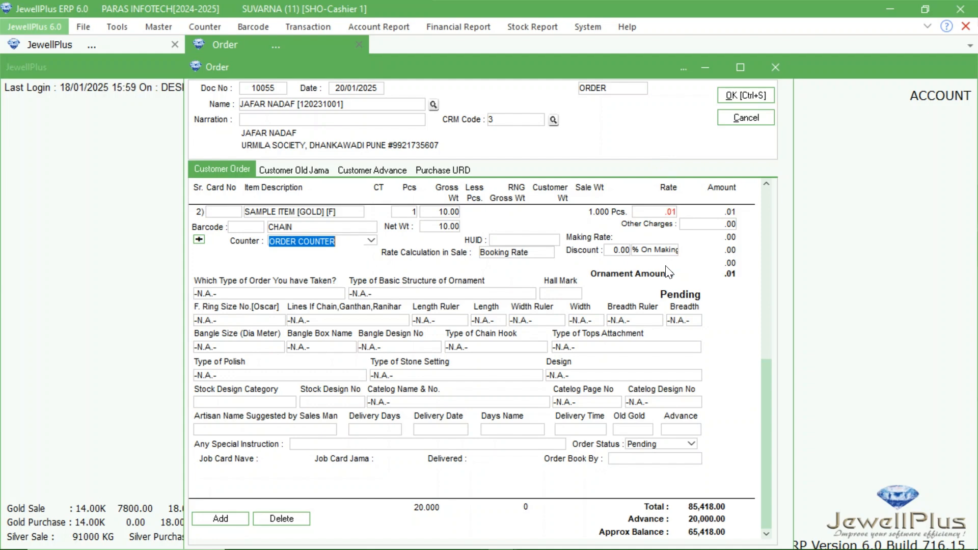
key(Return)
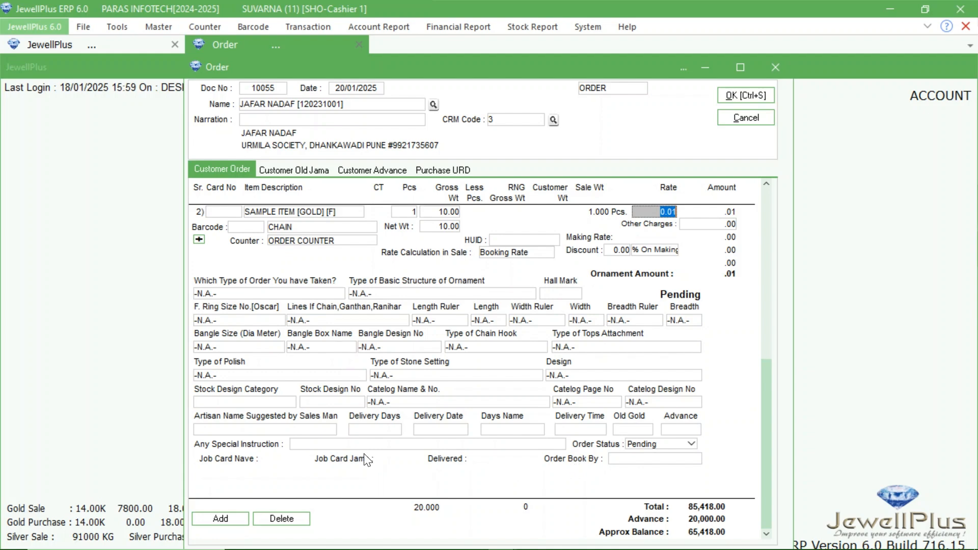
- Assign the sample item to artisan AMC JEWELLERS with 8 delivery days and set Old Gold to Yes
click(321, 432)
click(222, 487)
click(383, 431)
click(356, 520)
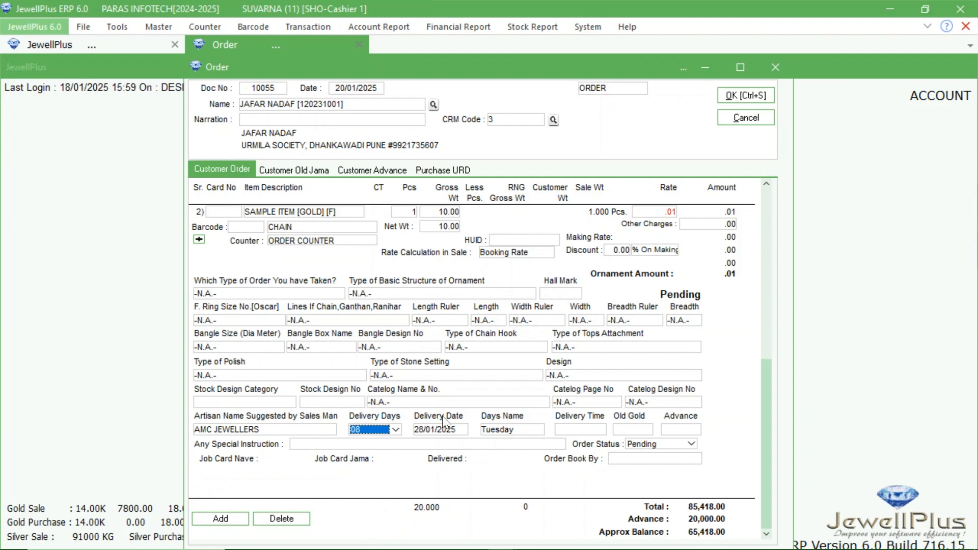
click(636, 429)
click(624, 443)
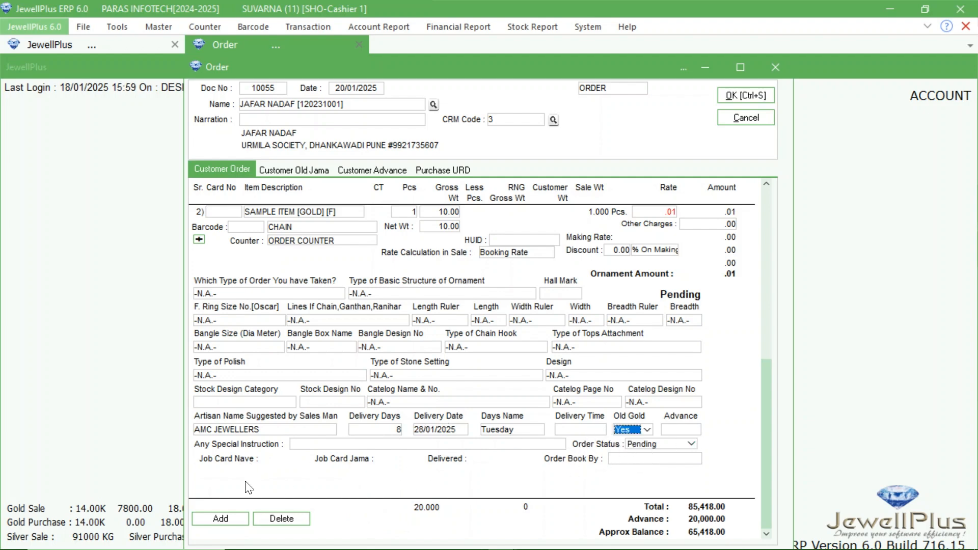
- Record SAMPLE ITEM [GOLD] [F] under Customer Old Jama with 1 piece and a gross weight of 10
scroll(585, 472, up, 5)
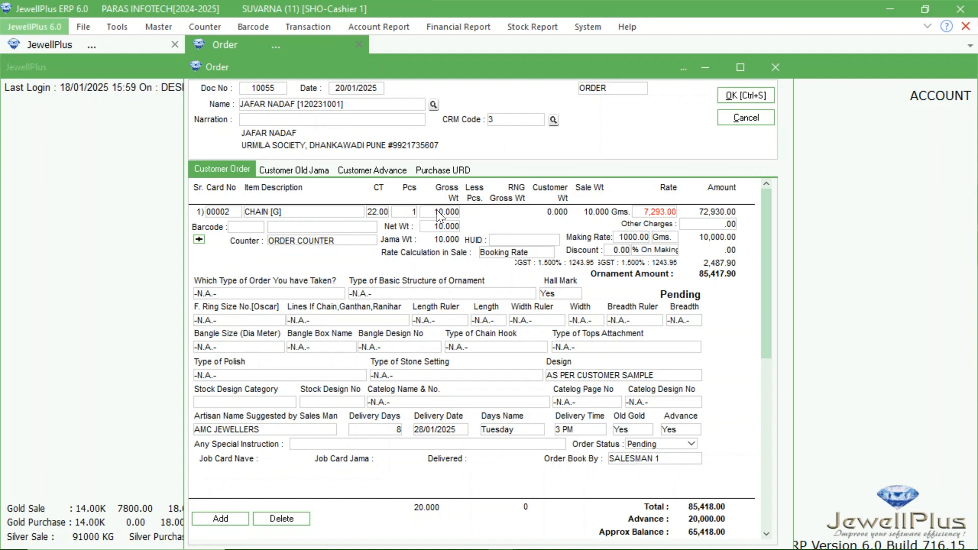
scroll(447, 292, down, 1)
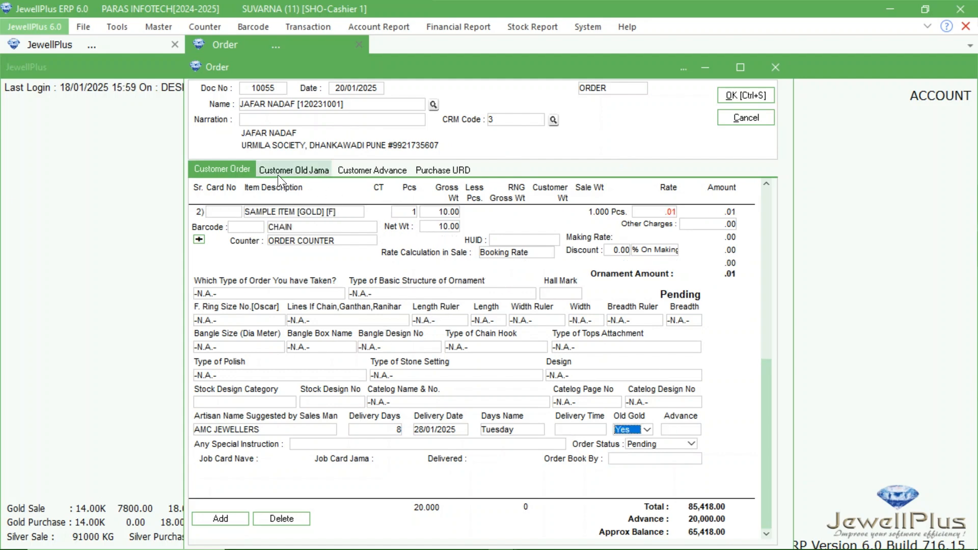
click(290, 170)
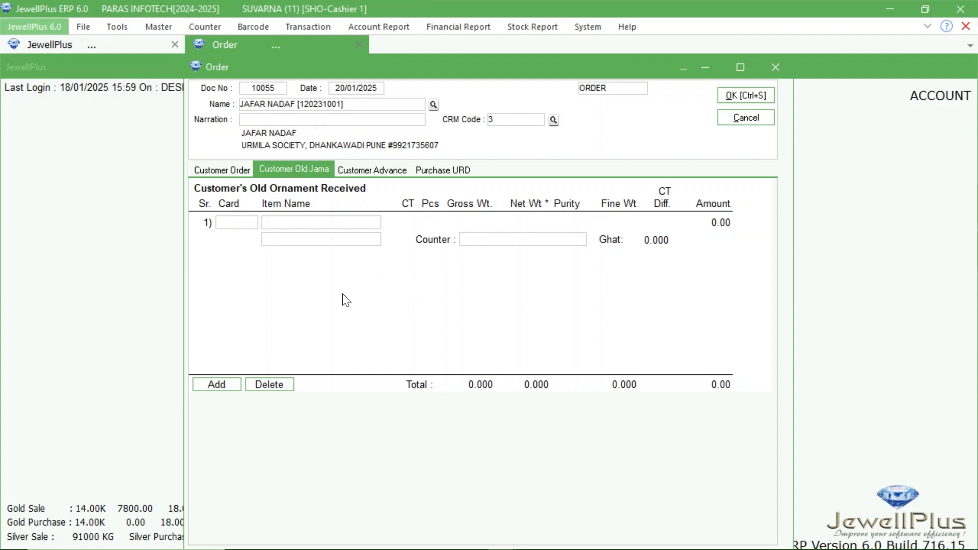
click(223, 166)
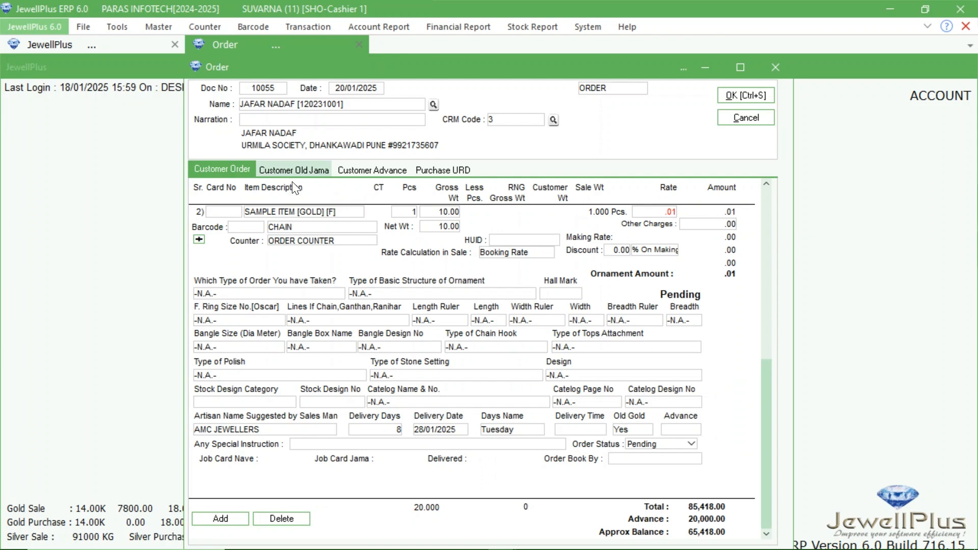
click(295, 171)
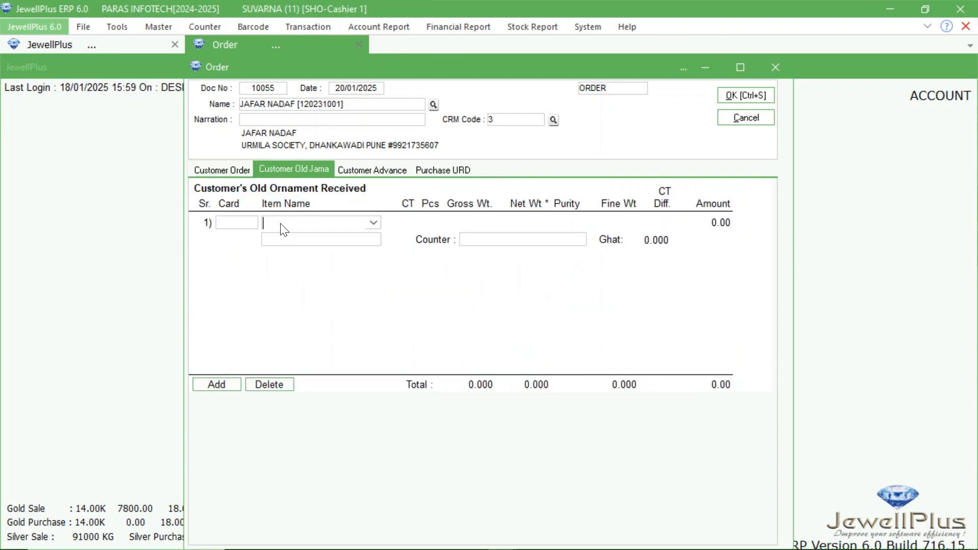
text(SAMPLE ITEM)
key(Return)
click(423, 223)
text(1)
key(Return)
text(10)
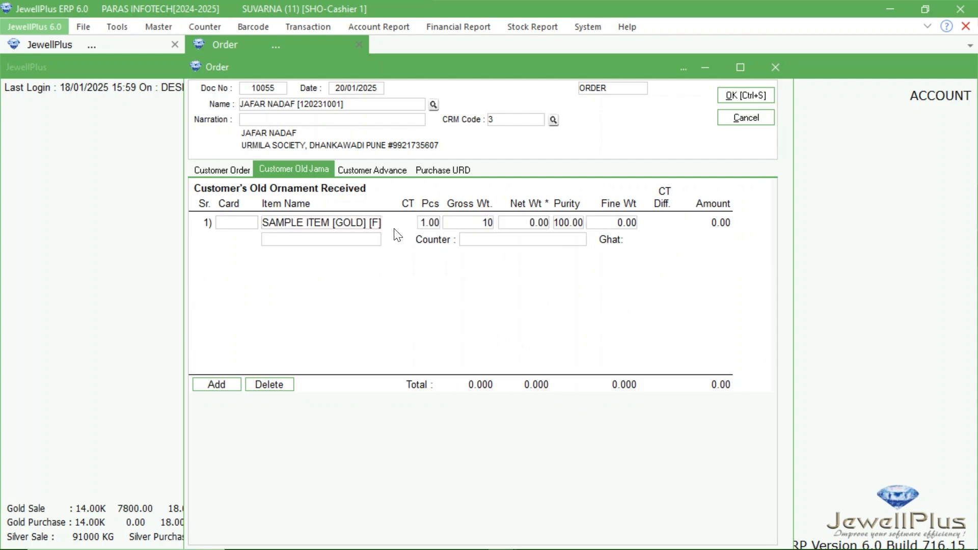
key(Return)
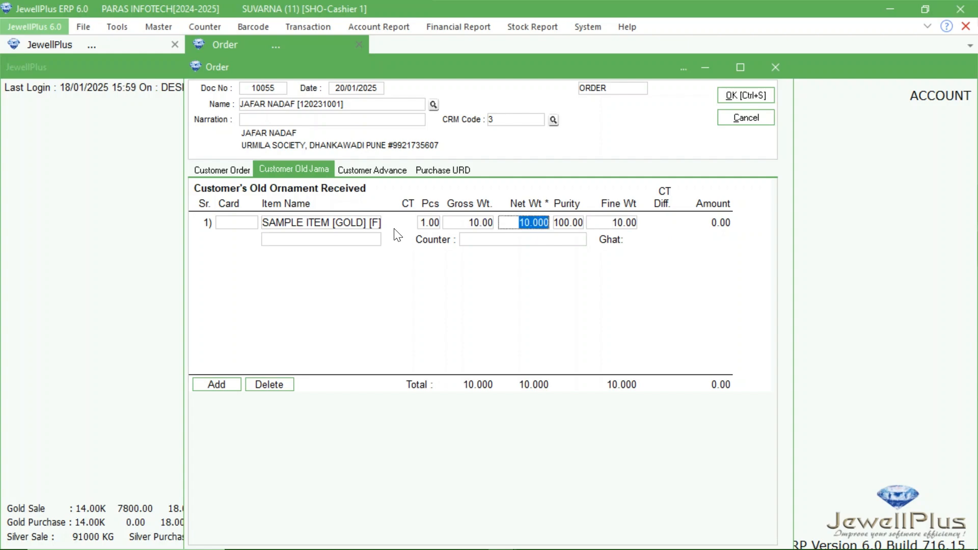
- Assign ORDER COUNTER as the counter for the received sample item
click(479, 241)
scroll(535, 313, down, 2)
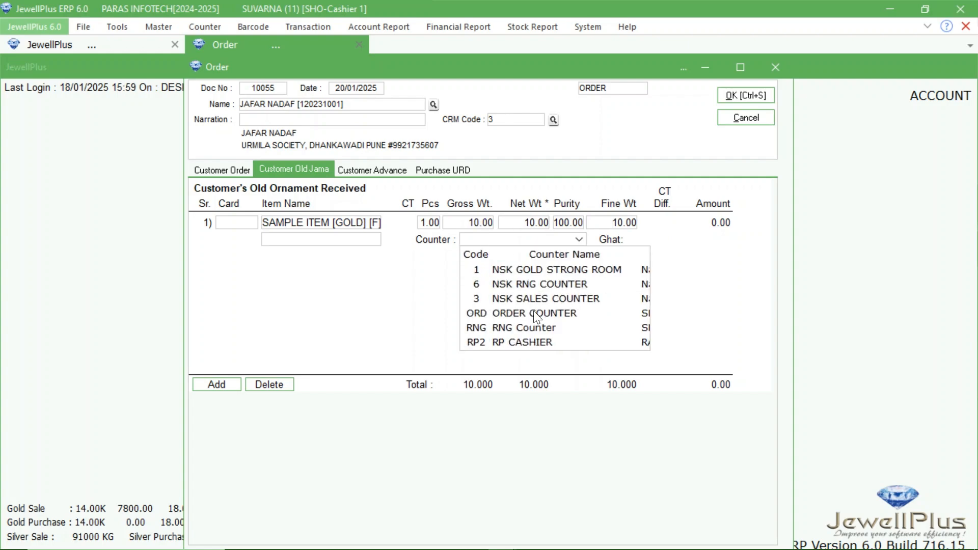
scroll(534, 317, down, 2)
scroll(533, 317, up, 1)
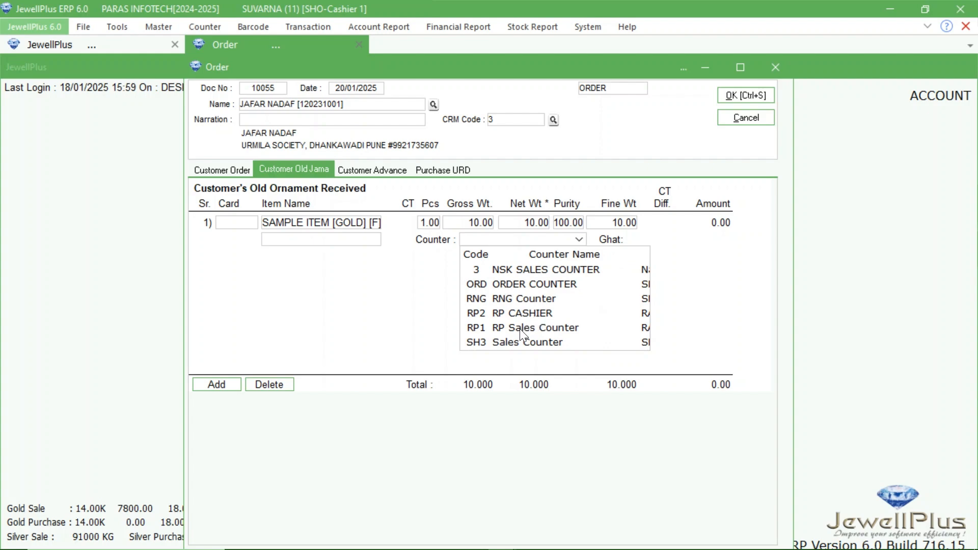
scroll(521, 330, down, 1)
key(o)
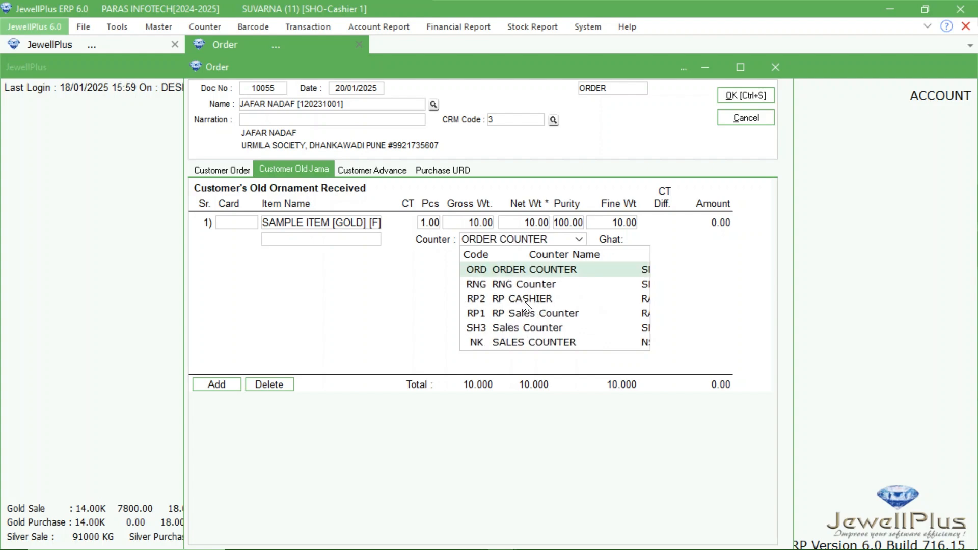
key(Return)
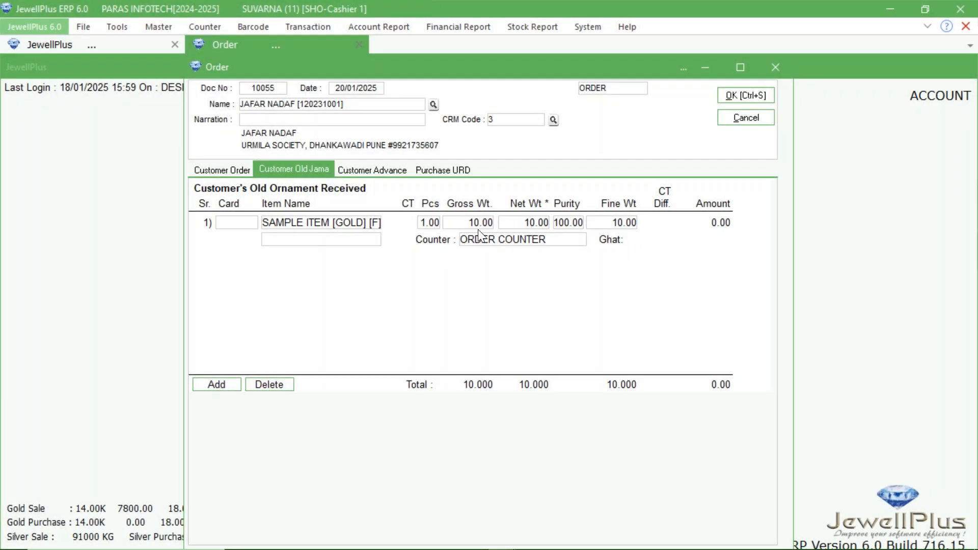
- Review the customer order lines and save the order without printing the voucher
click(221, 169)
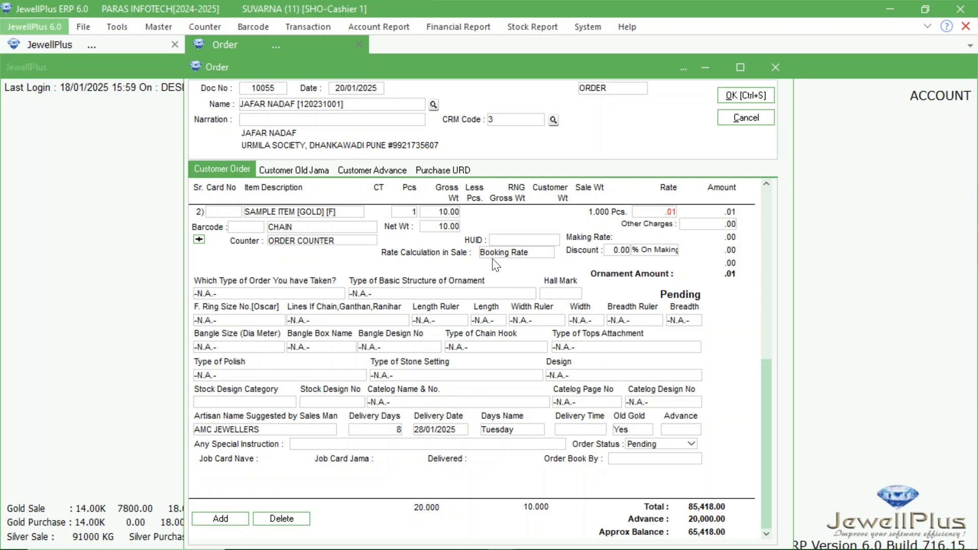
scroll(484, 265, up, 2)
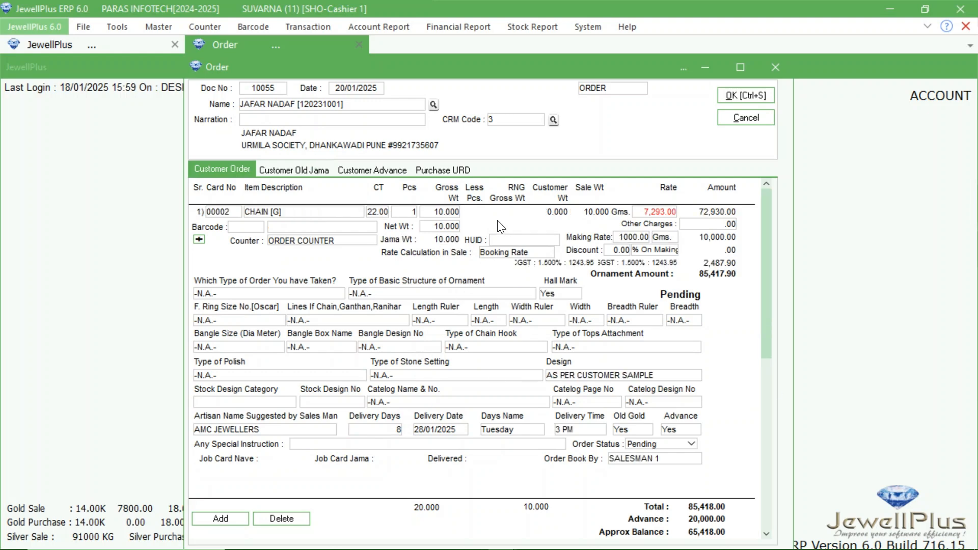
click(746, 95)
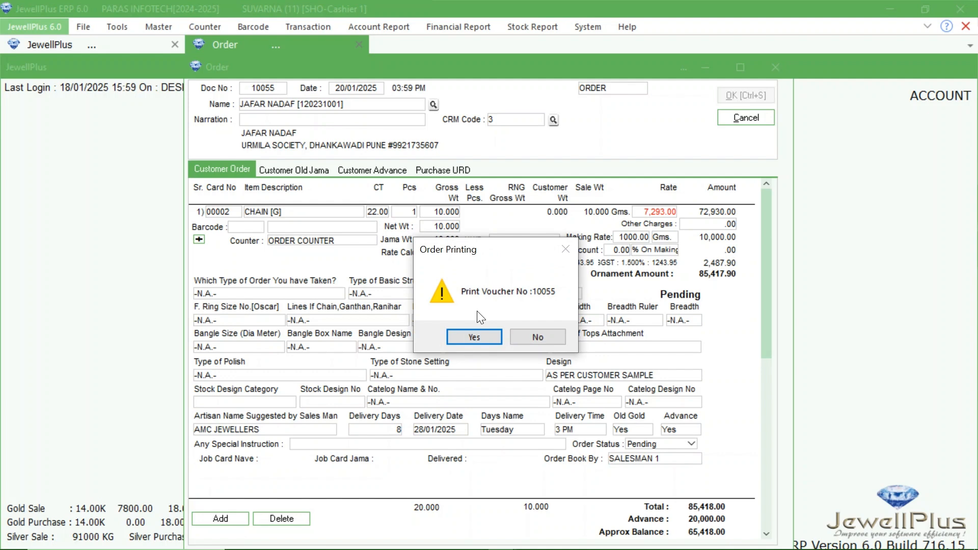
click(539, 338)
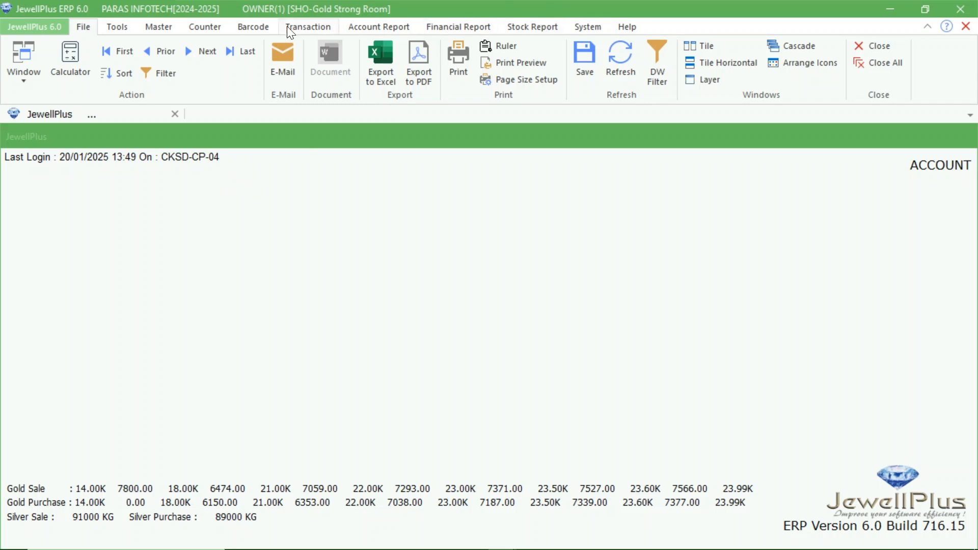
- View the counter-wise item stock summary for ORDER COUNTER and check the SAMPLE ITEM [GOLD] row
click(540, 30)
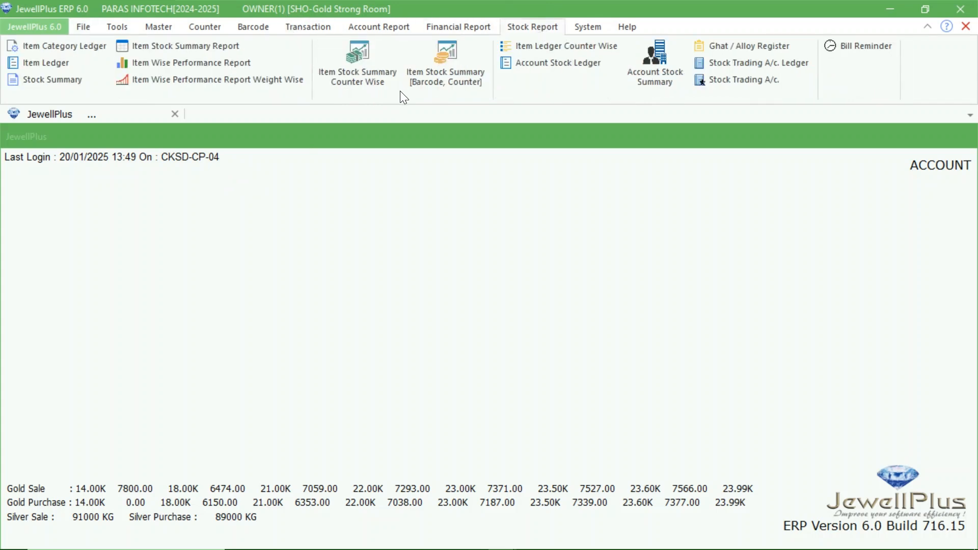
click(364, 65)
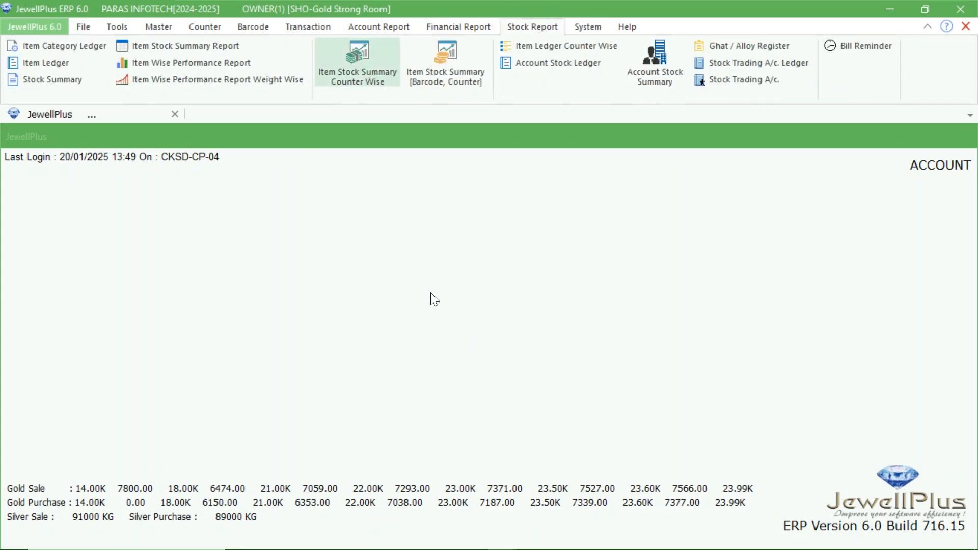
click(345, 157)
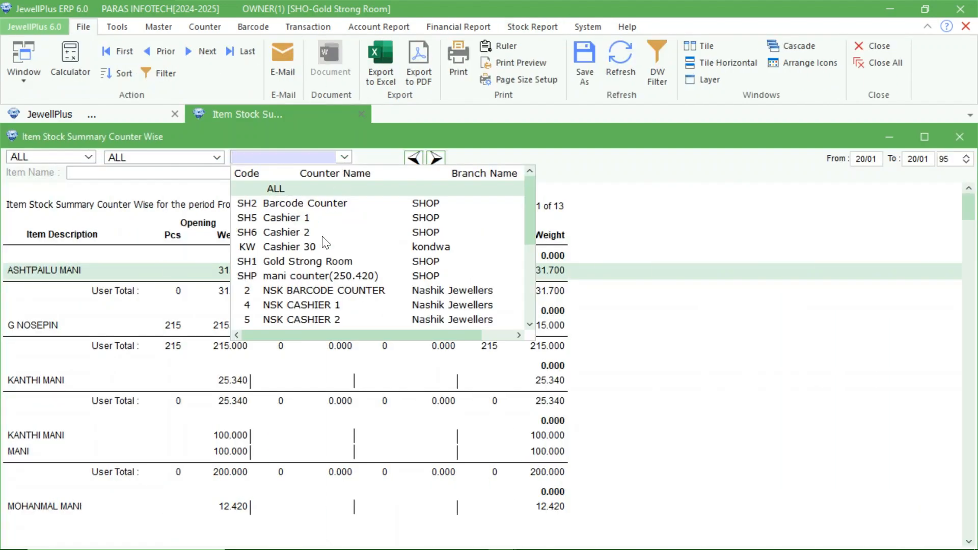
text(O)
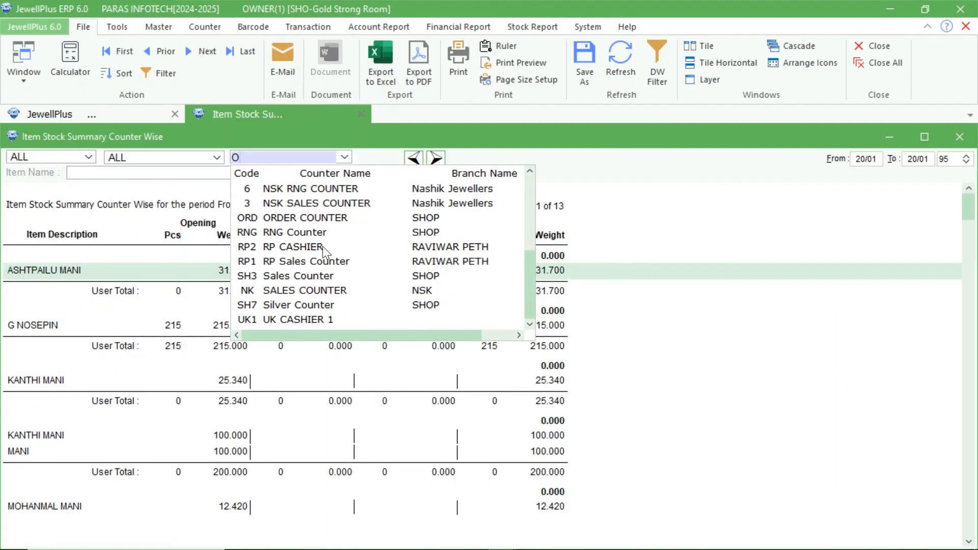
click(313, 217)
click(44, 366)
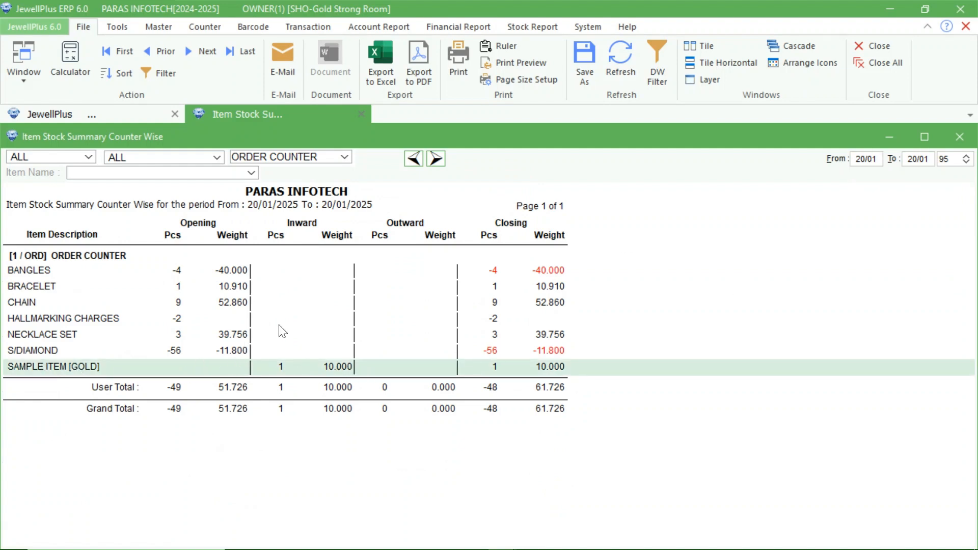
click(307, 375)
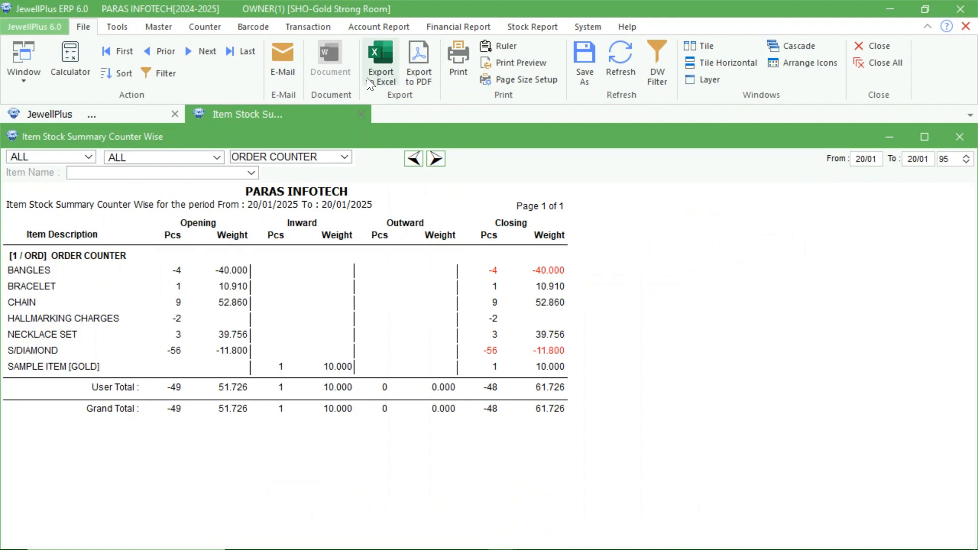
- Start a Nave voucher with AMC JEWELLERS as the Nave account
click(310, 25)
click(282, 72)
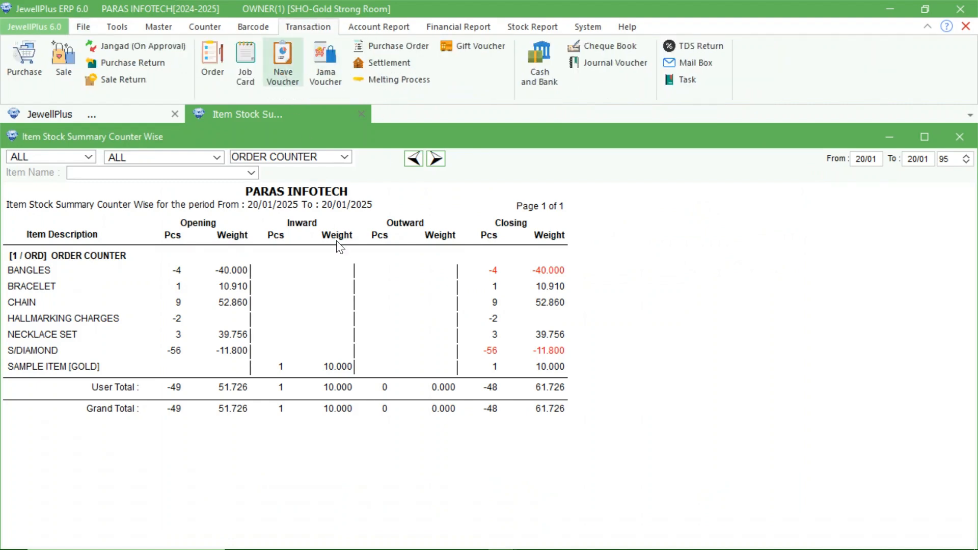
click(344, 200)
text(AMC JEWELLERS [120231018)
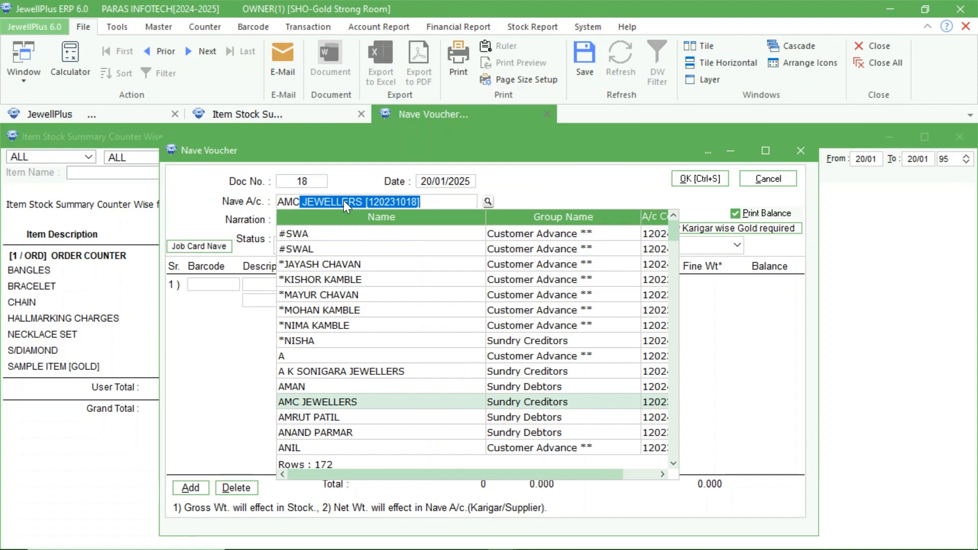
key(Return)
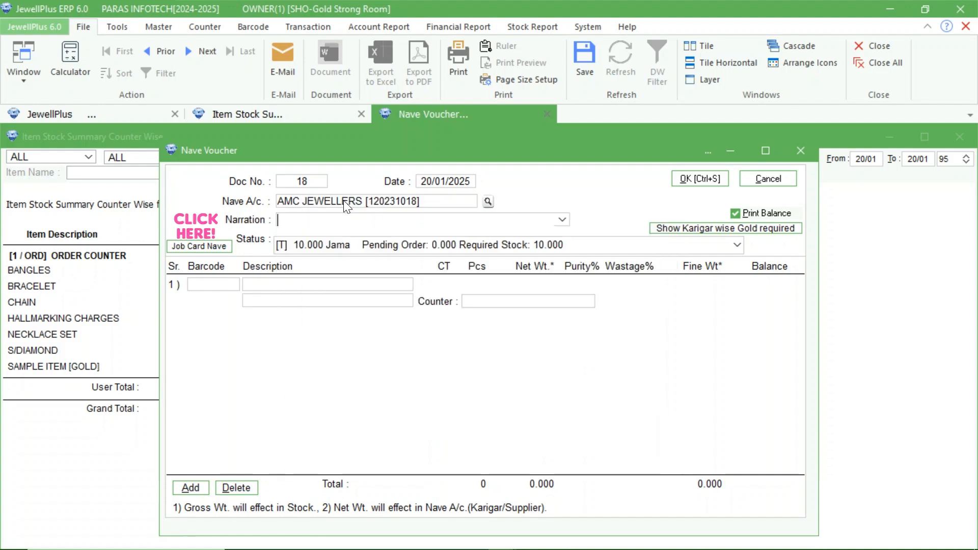
- Mark the customer's CHAIN [G] and SAMPLE ITEM [GOLD] [F] order lines for sending to the karigar in Job Card Nave
click(188, 245)
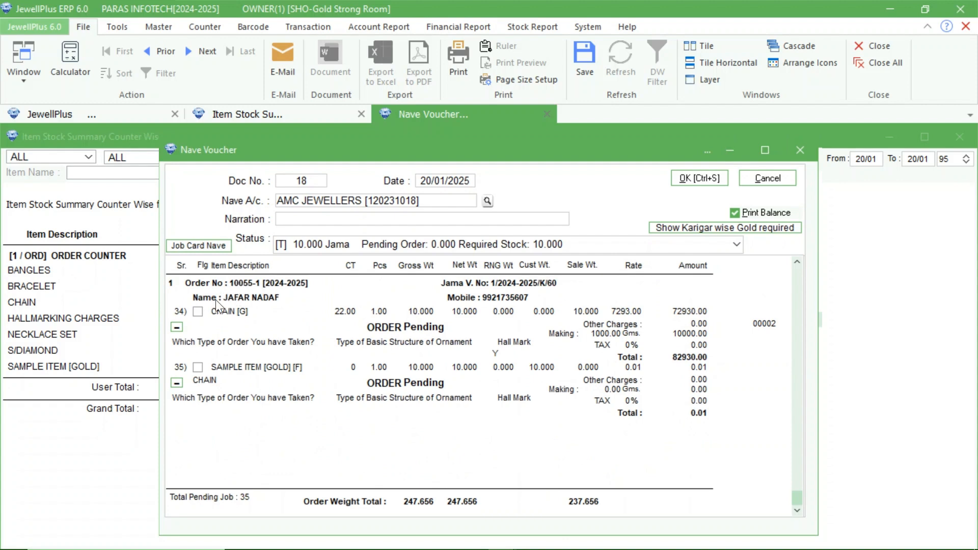
click(198, 311)
click(195, 367)
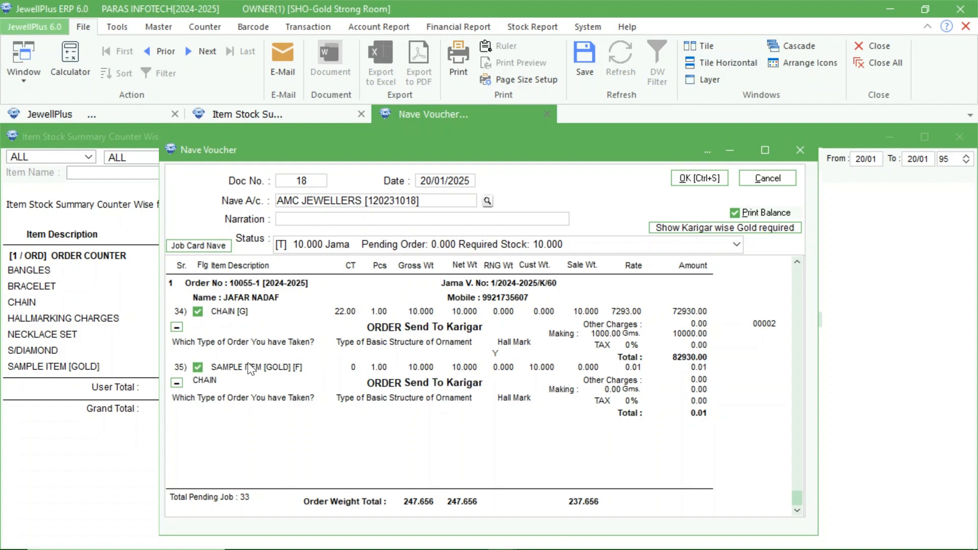
click(197, 246)
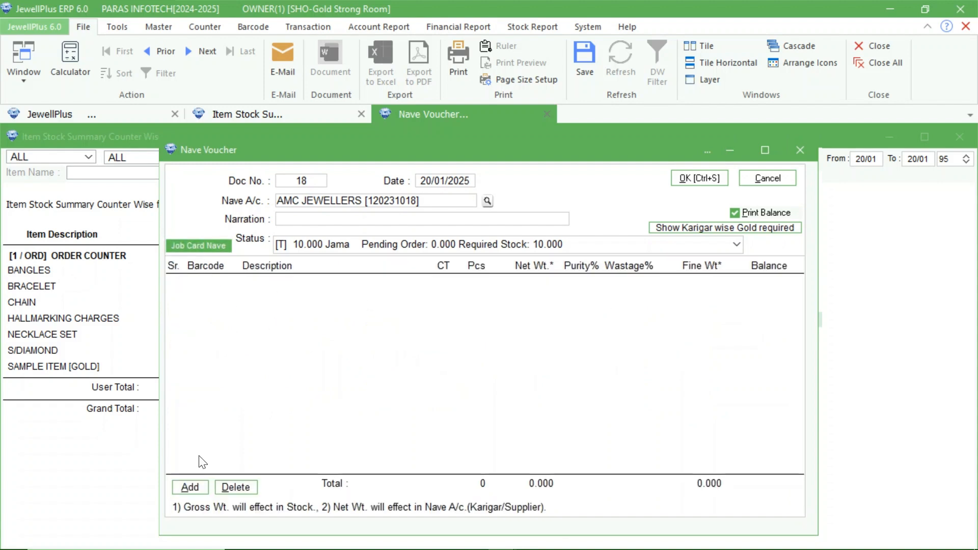
- Add a voucher line for SAMPLE ITEM [GOLD] [F] with 1 piece and a net weight of 10
click(179, 481)
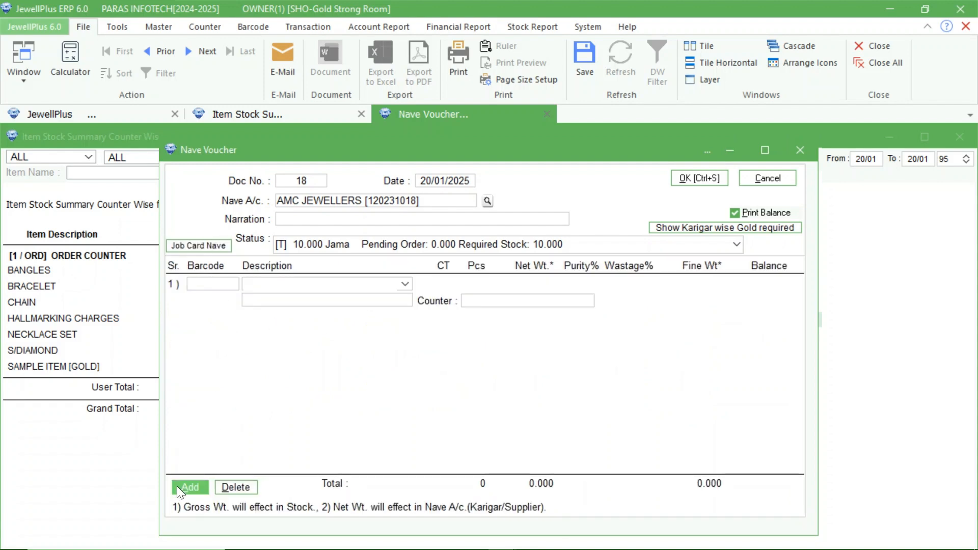
click(267, 284)
text(SAM)
key(Return)
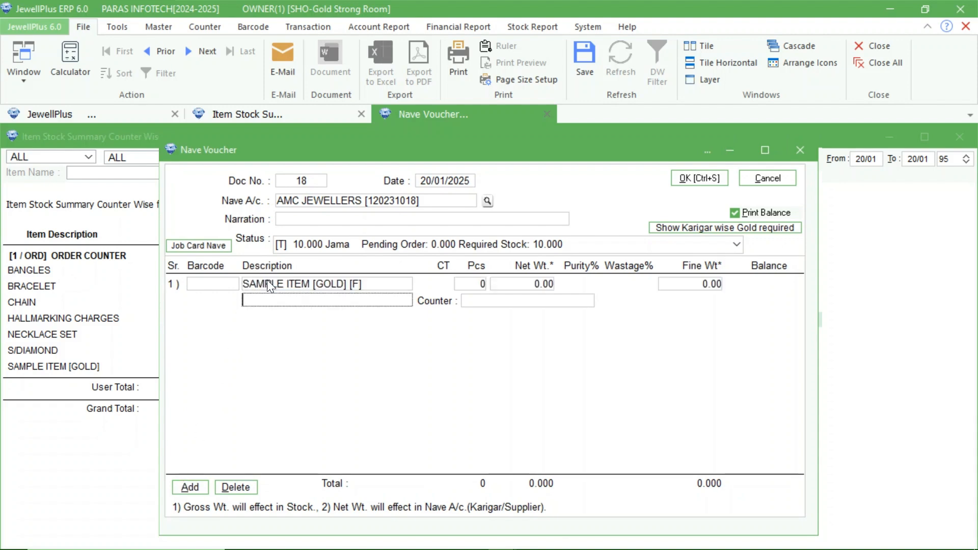
key(Return)
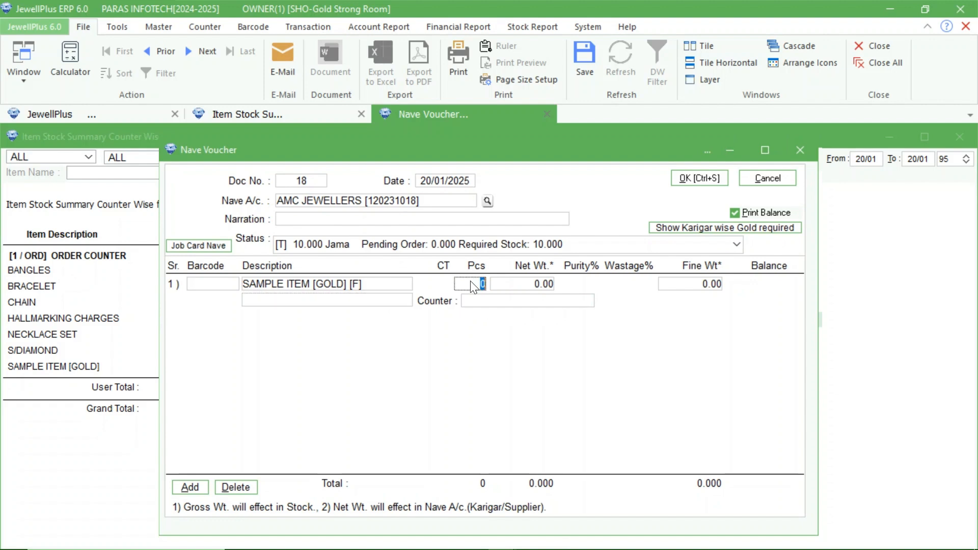
text(1)
key(Return)
text(10)
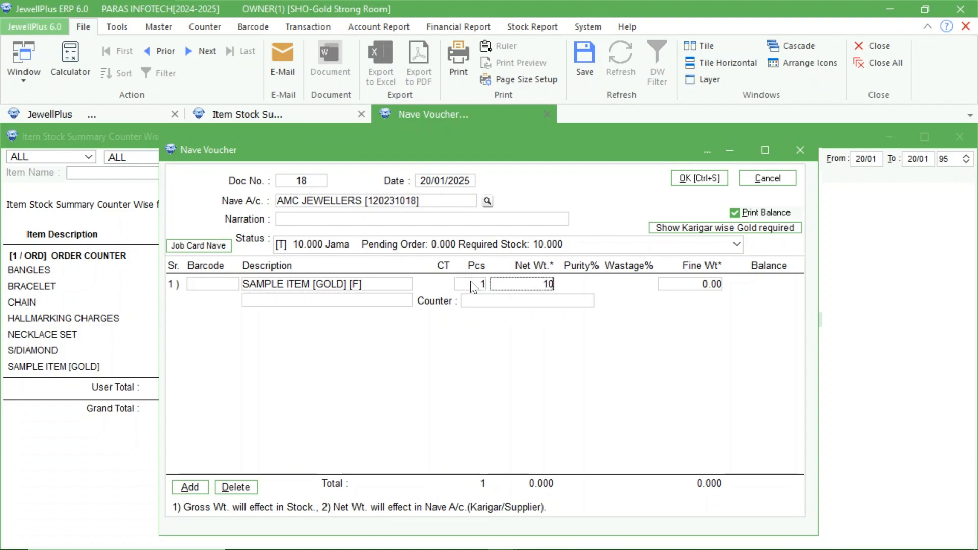
key(Return)
key(Return)
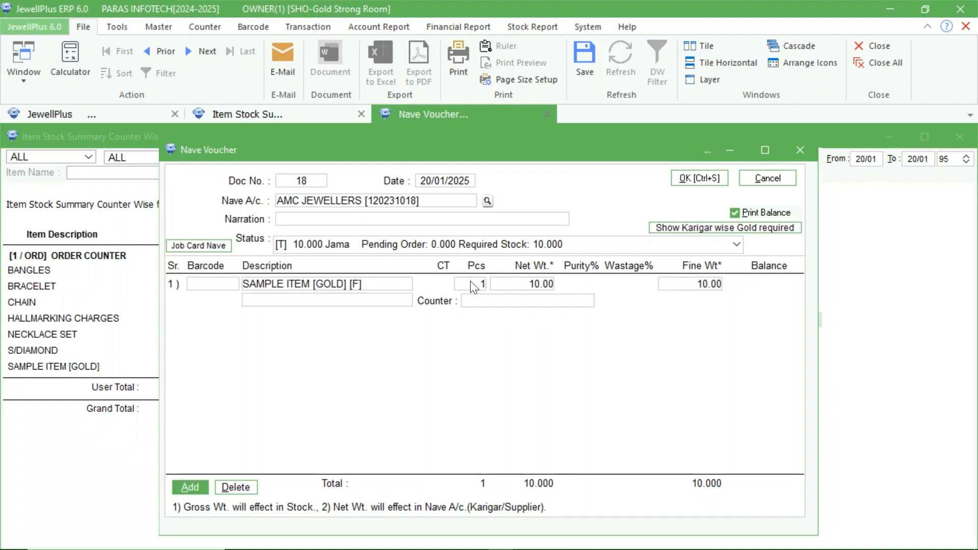
- Assign ORDER COUNTER to the sample item line and save the Nave voucher without printing the voucher or job card
click(474, 305)
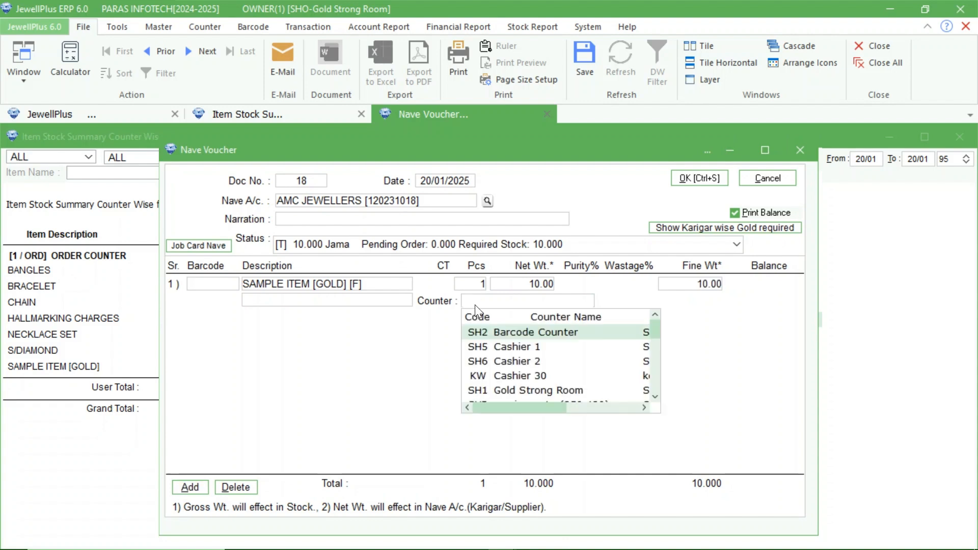
text(ORDER COUNTER)
key(Return)
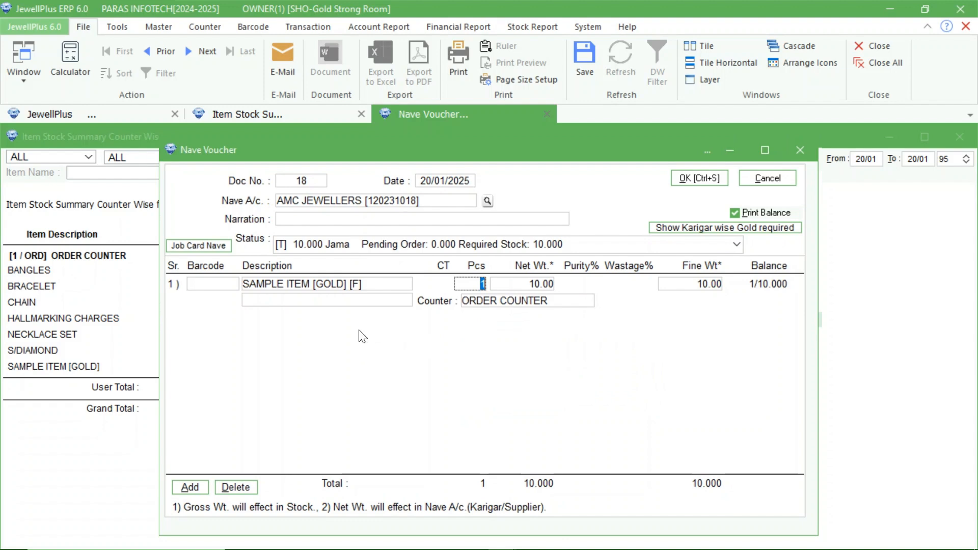
click(691, 178)
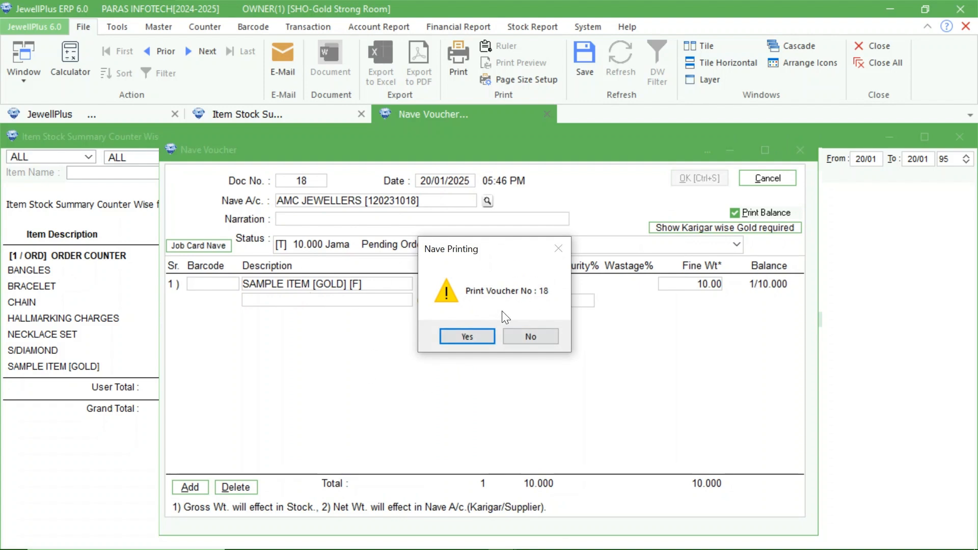
click(530, 336)
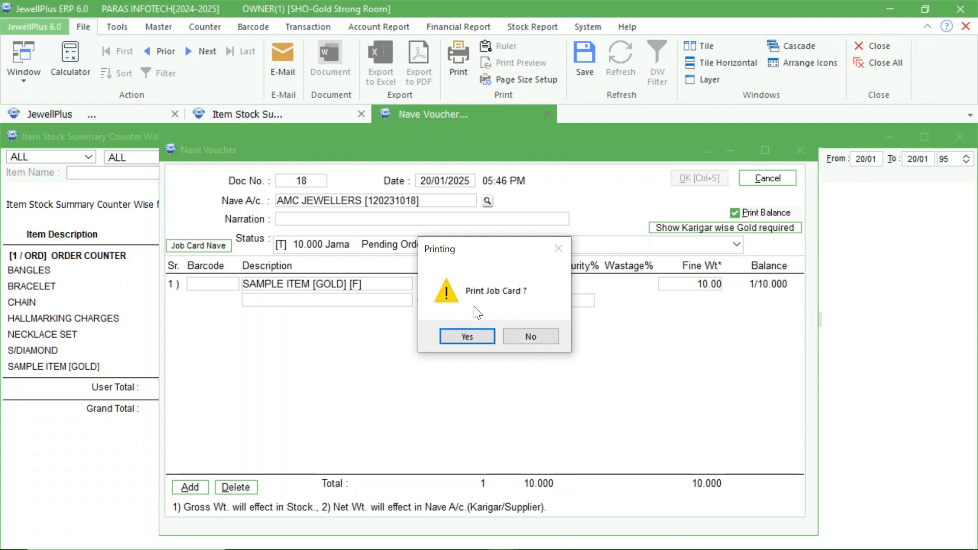
click(529, 336)
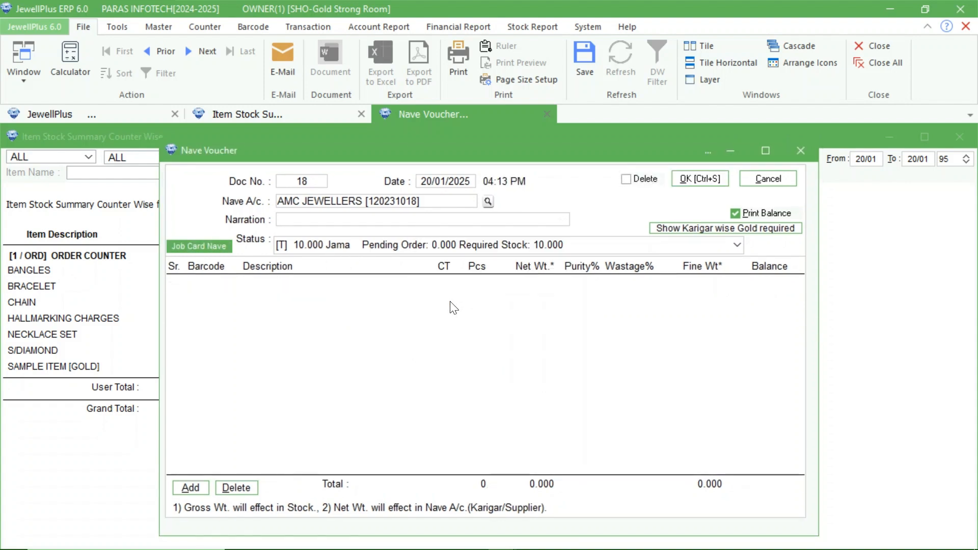
- View the Account Stock Ledger for AMC JEWELLERS
click(534, 26)
click(539, 64)
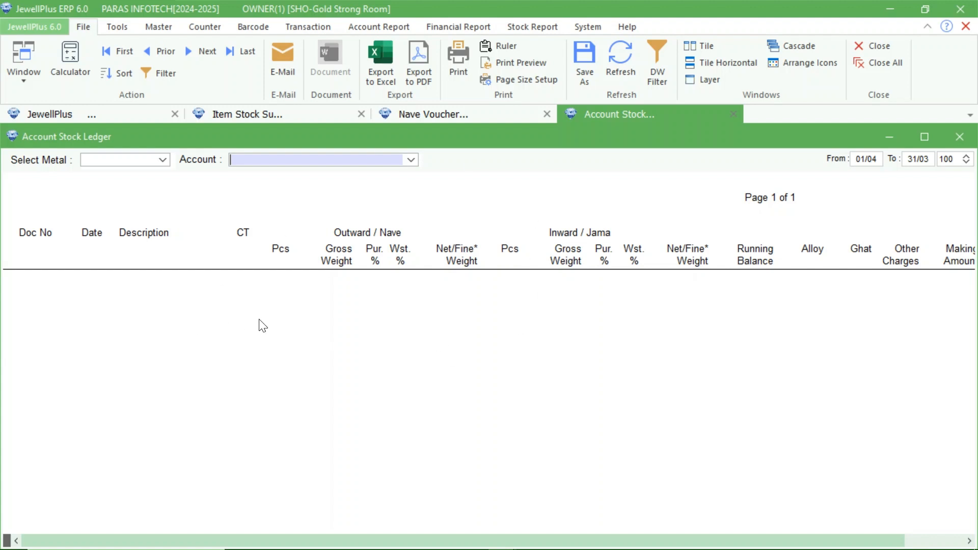
click(410, 160)
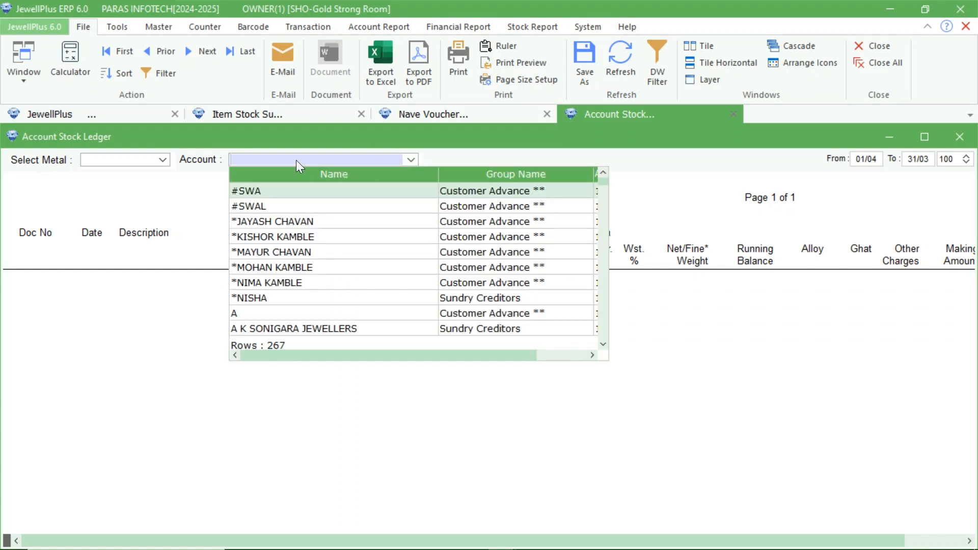
text(AMC)
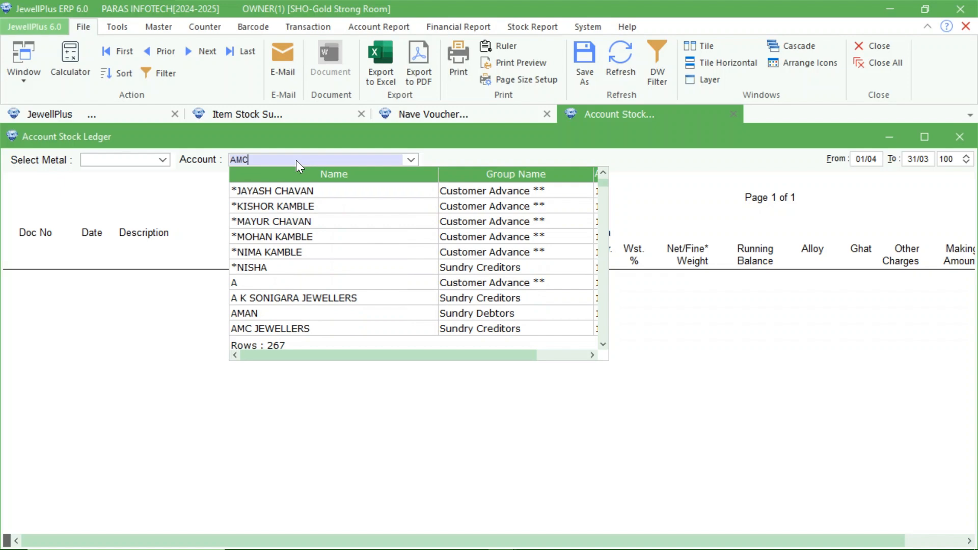
click(336, 329)
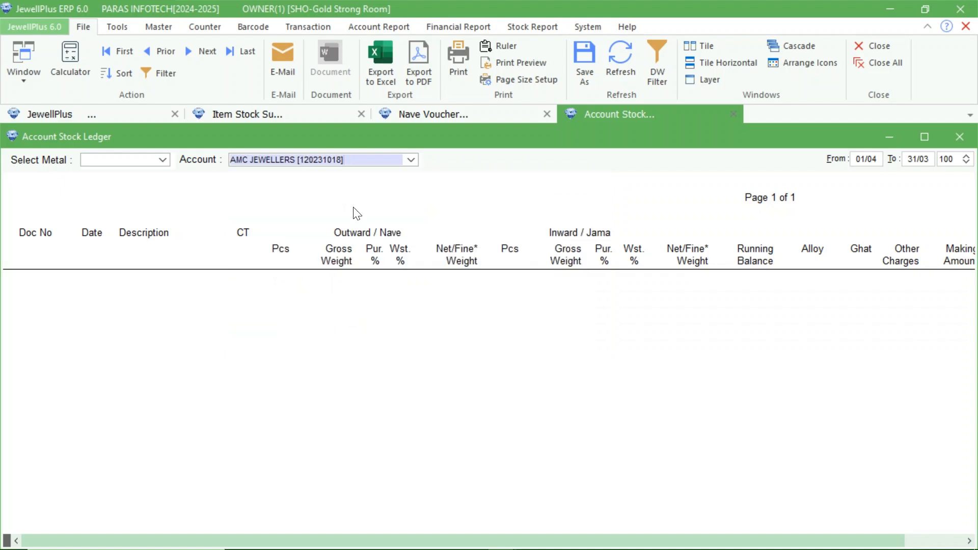
key(Tab)
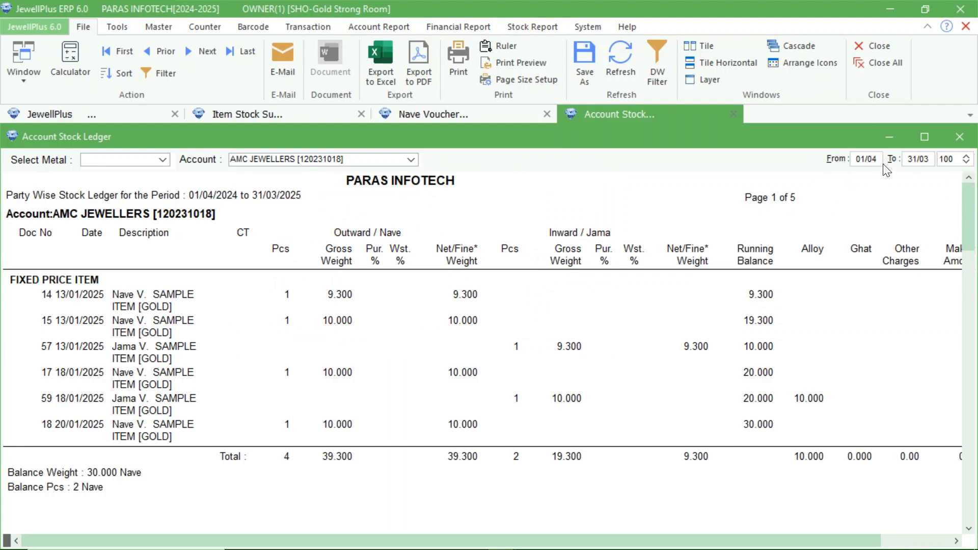
- Start the ledger period at 20/01 to check the issued sample, and refresh the counter-wise stock summary for ORDER COUNTER
click(859, 160)
text(2)
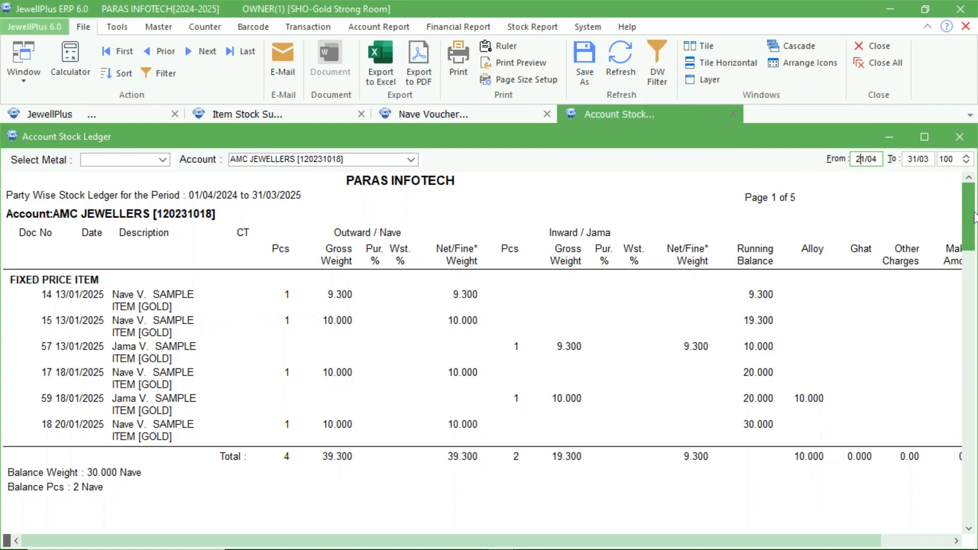
text(0/)
text(01)
key(Return)
key(Return)
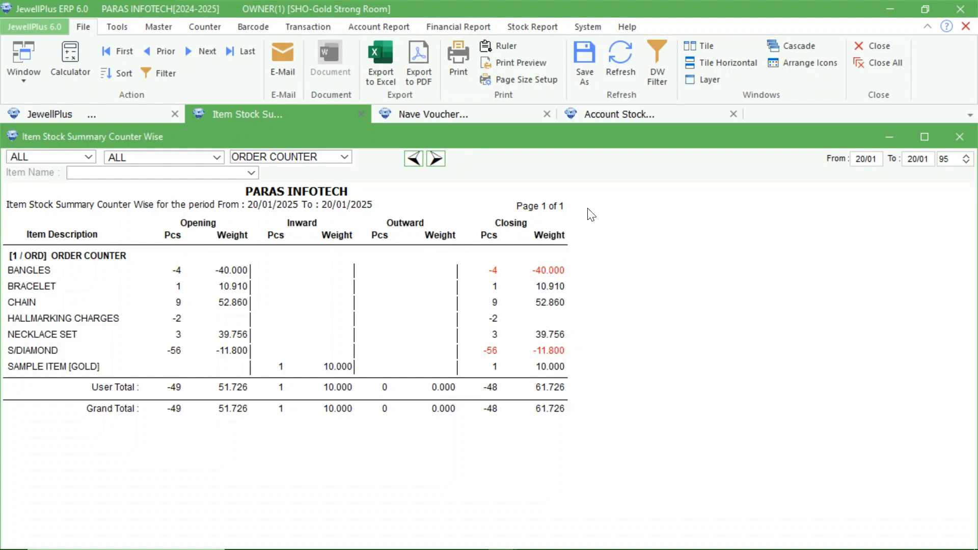
click(630, 53)
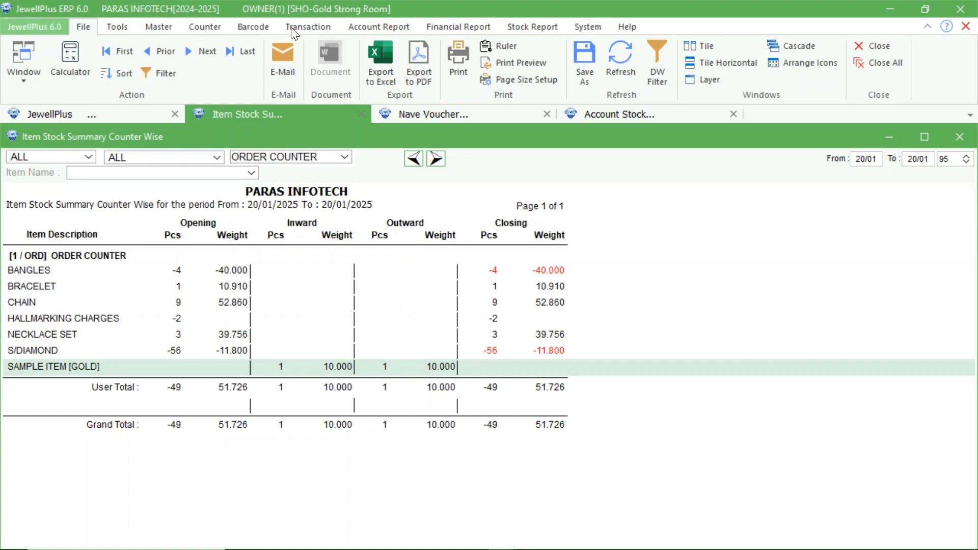
- Start a Jama voucher with AMC JEWELLERS as the Jama account
click(308, 26)
click(321, 72)
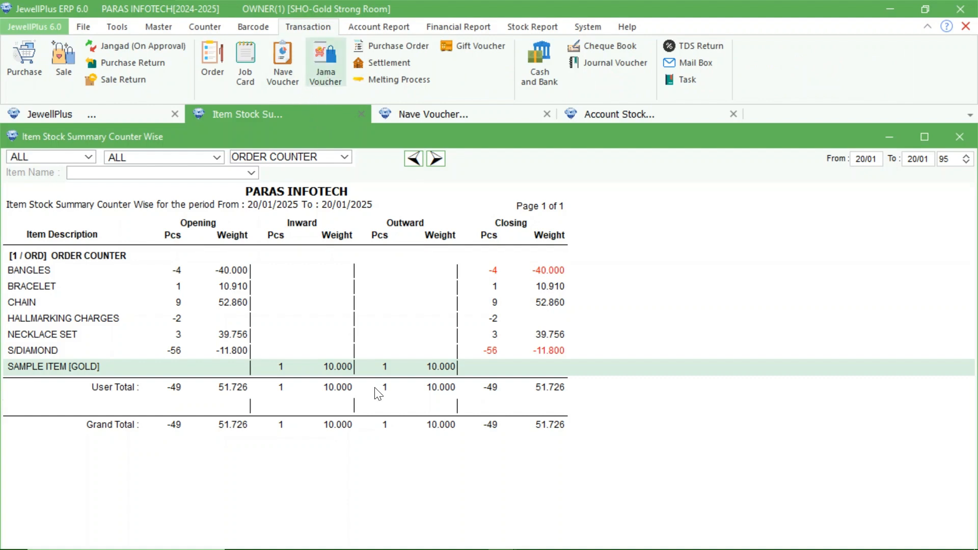
text(AMC JEWELLERS [120231018)
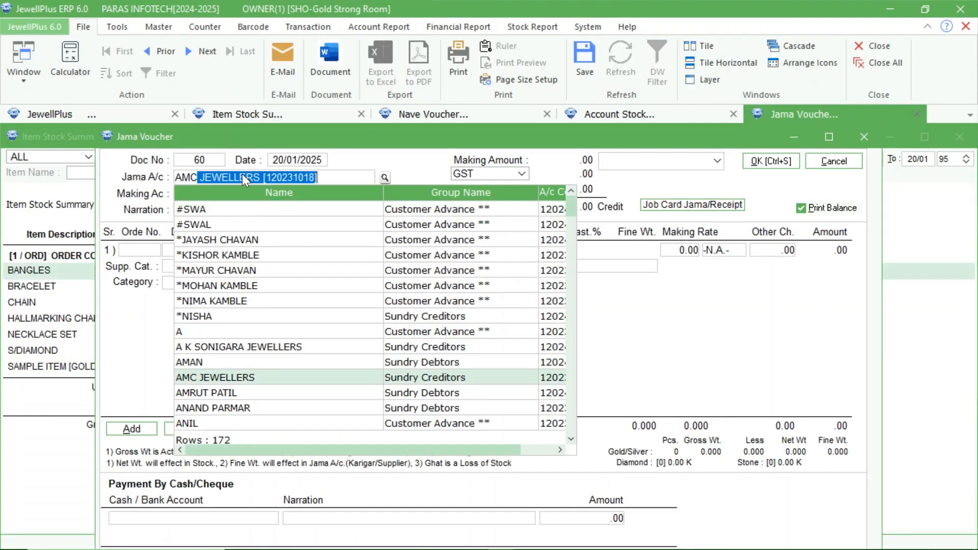
key(Return)
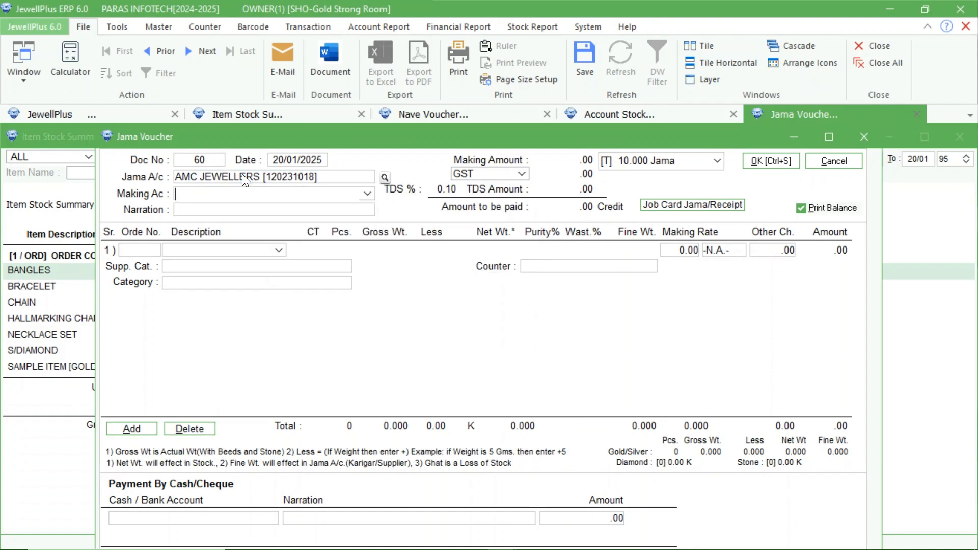
- Fetch the customer's 22K CHAIN and linked SAMPLE ITEM [GOLD], 10.000 gross each, from the pending job cards into the Jama voucher
click(676, 205)
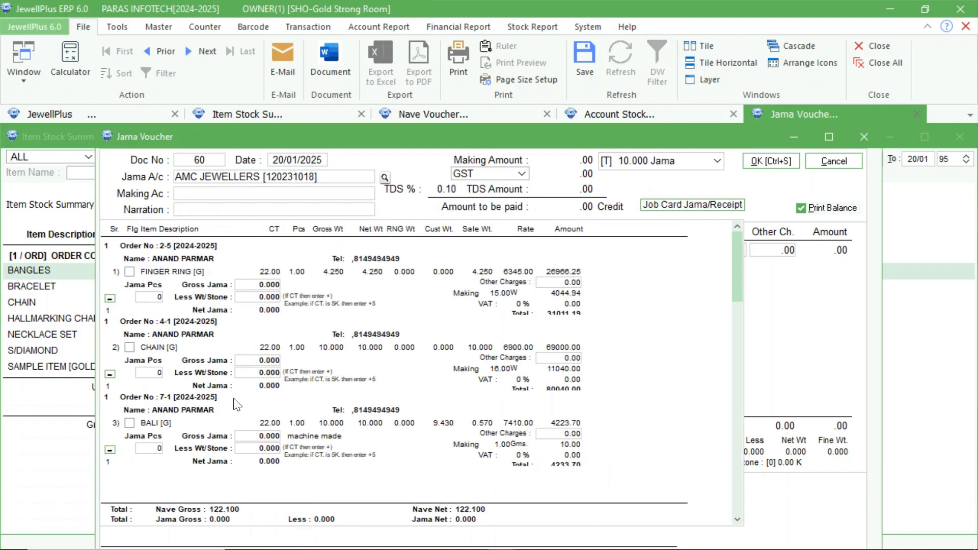
scroll(236, 404, down, 5)
click(130, 348)
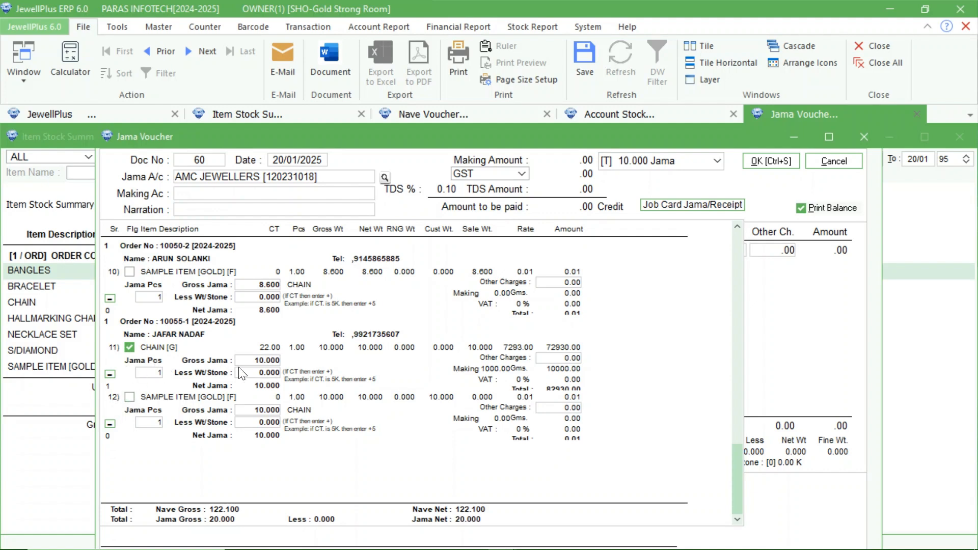
click(130, 397)
click(694, 205)
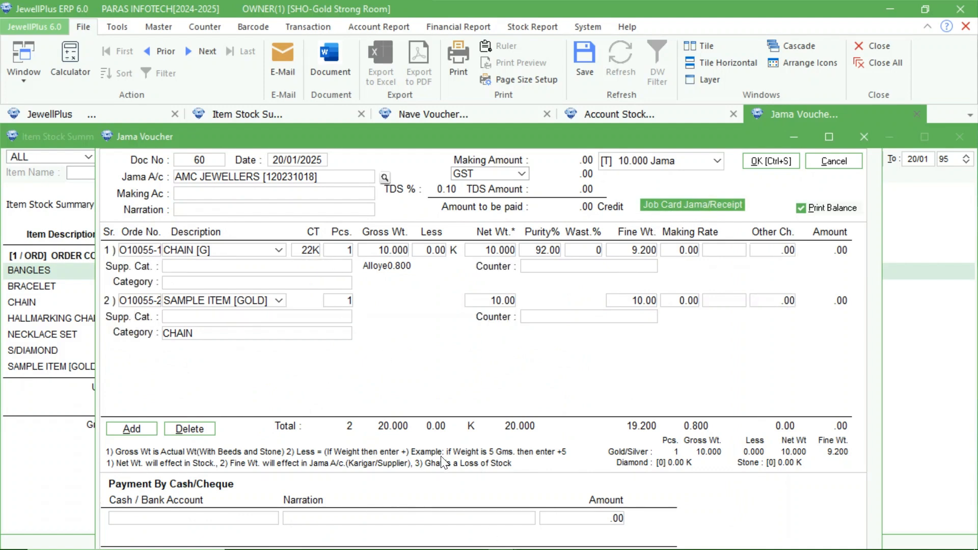
- Save the Jama voucher without printing, generate unprinted barcode labels for the chain and sample, and review the saved voucher before closing it
click(771, 160)
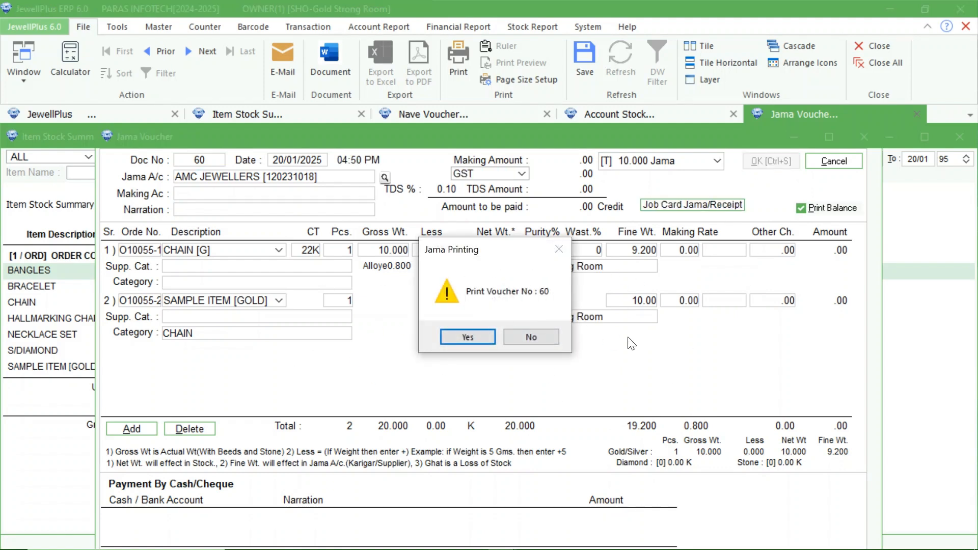
click(534, 338)
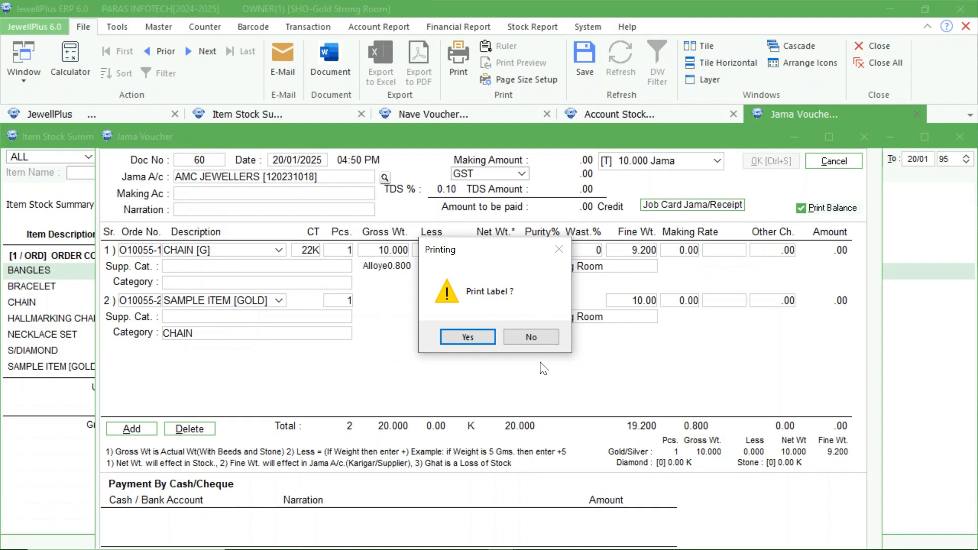
click(537, 338)
click(469, 338)
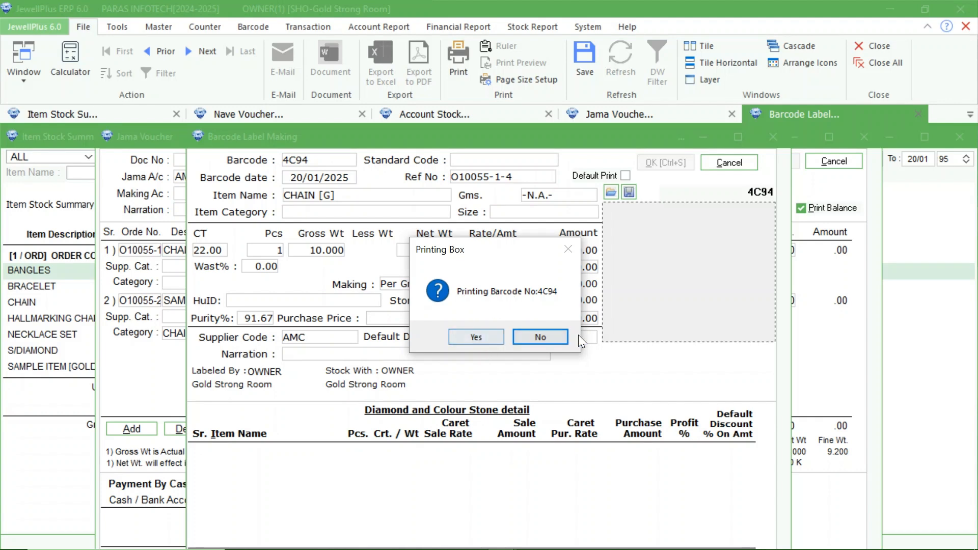
click(541, 336)
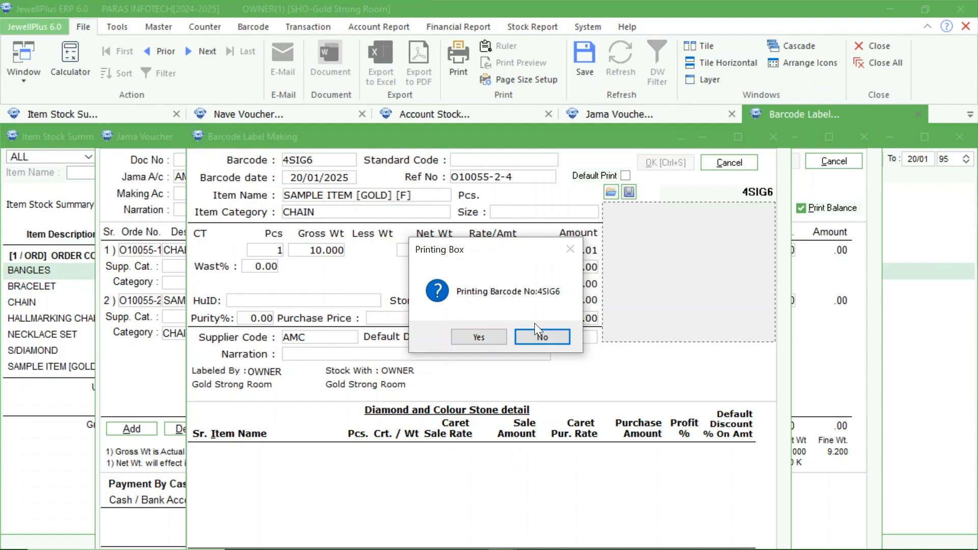
click(536, 338)
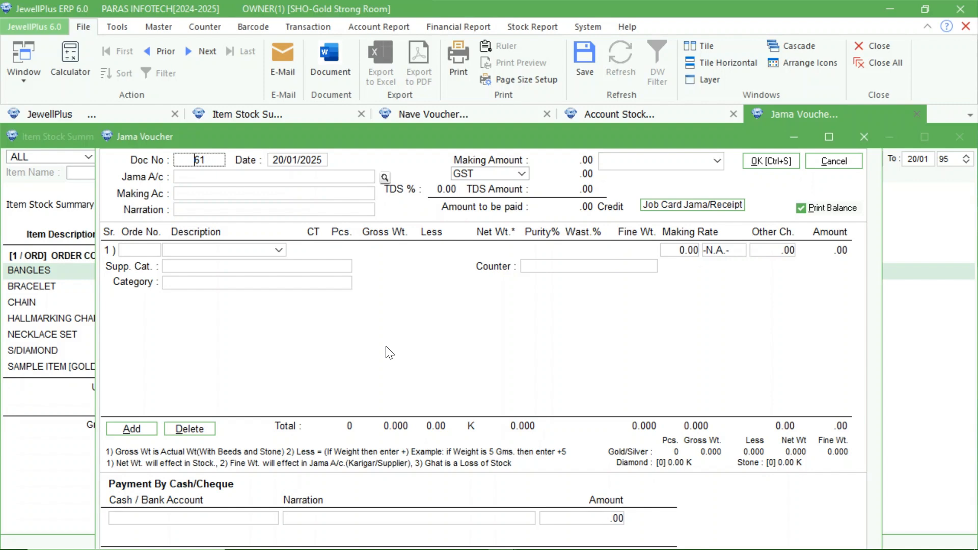
key(Page_Up)
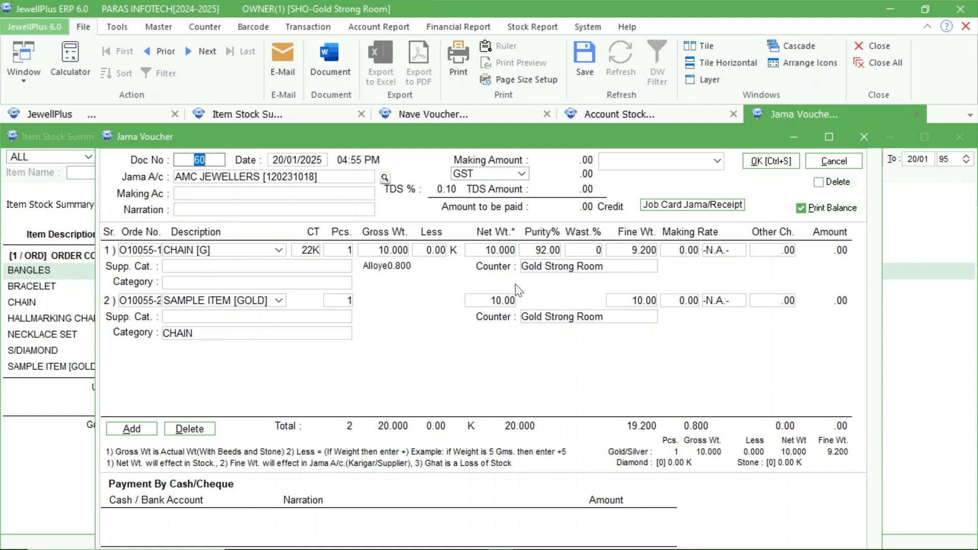
click(869, 136)
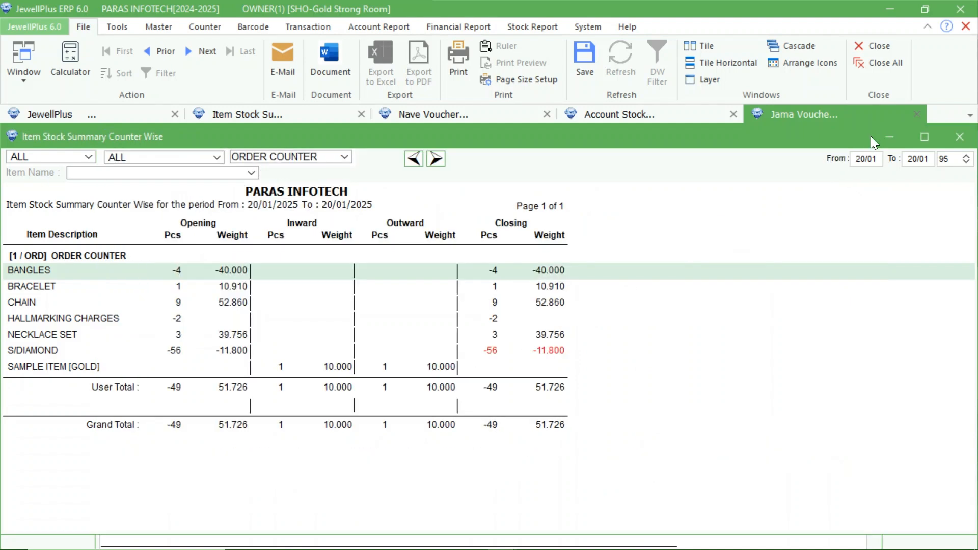
- Filter the counter-wise stock summary to counter Gold Strong Room and item SAMPLE ITEM [GOLD]
click(346, 156)
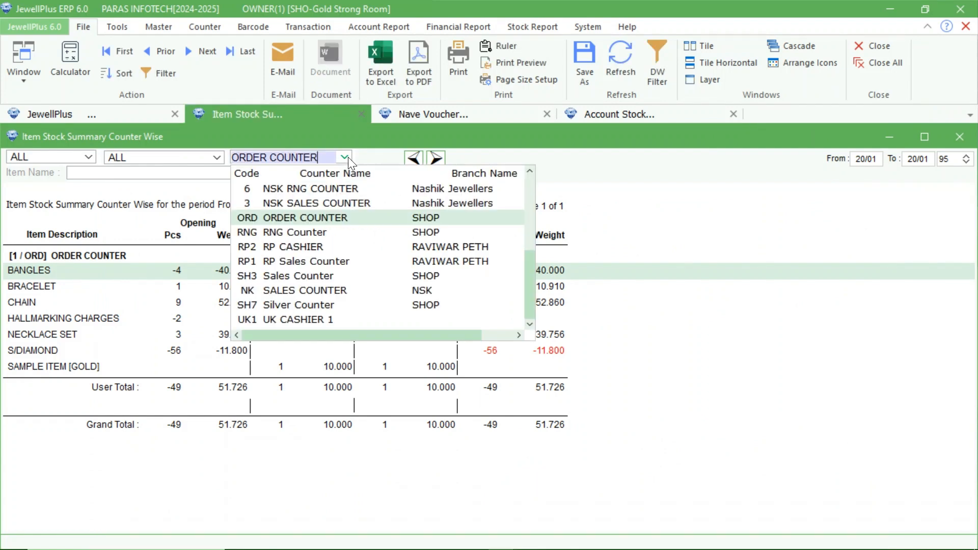
text(GO)
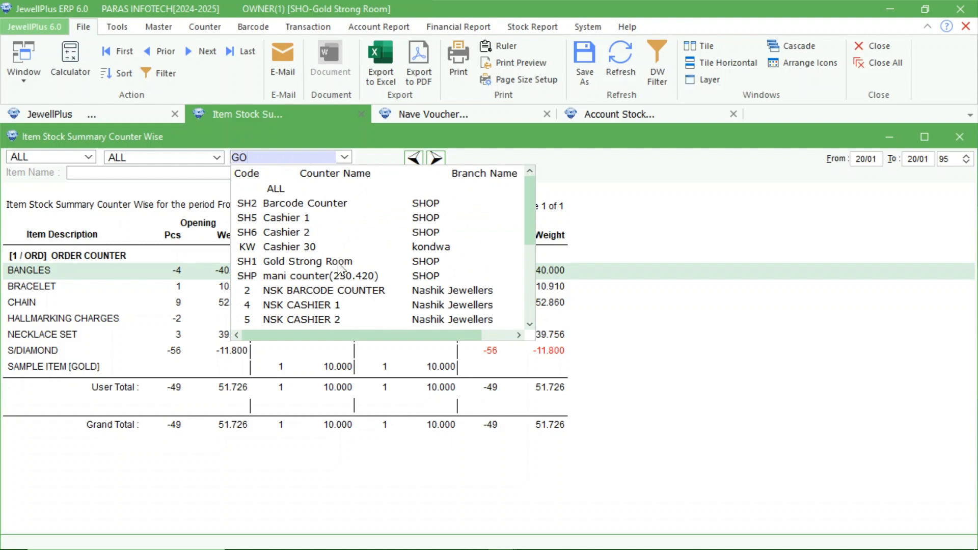
key(Return)
click(255, 173)
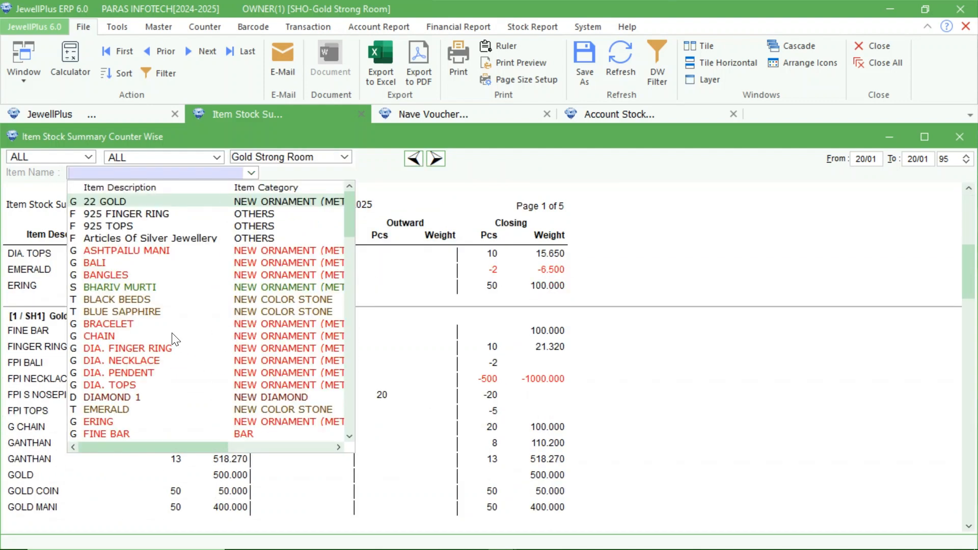
text(SAM)
key(Return)
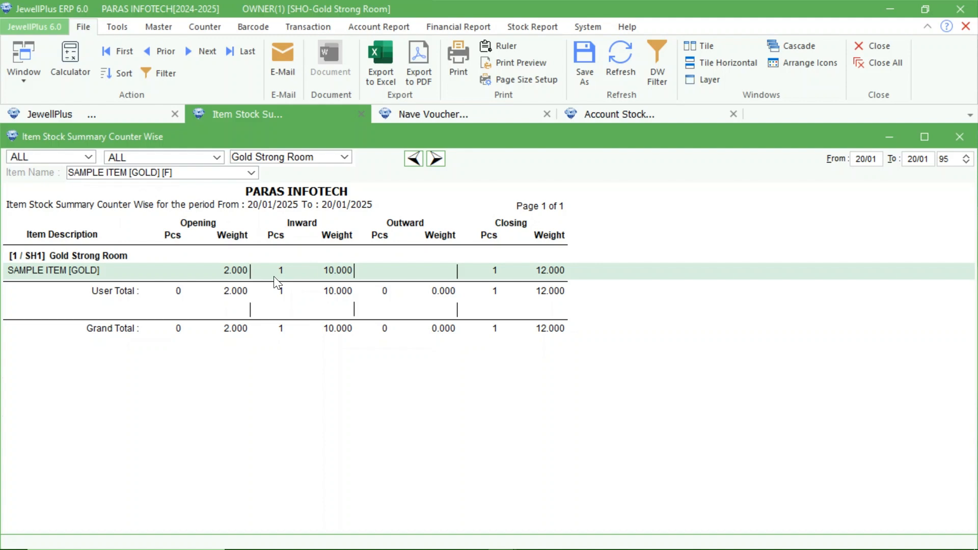
- Show the Gold Strong Room stock for CHAIN [G] and check the AMC JEWELLERS Jama entry in its item ledger
click(251, 173)
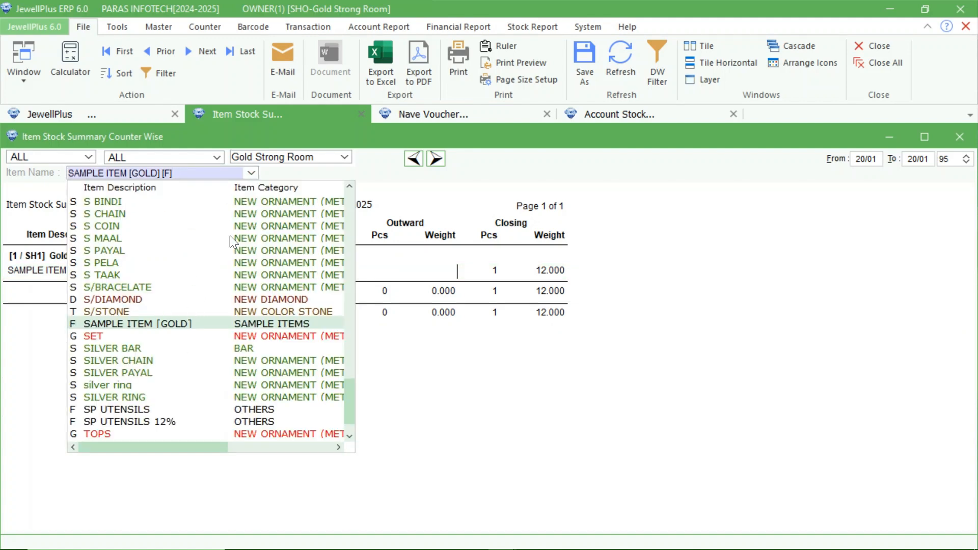
drag(135, 170, 75, 170)
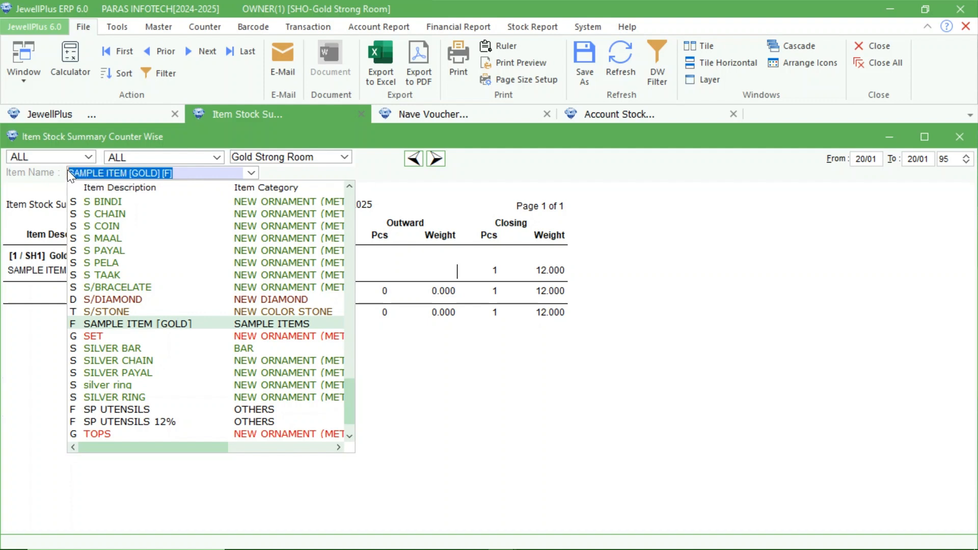
text(CHA)
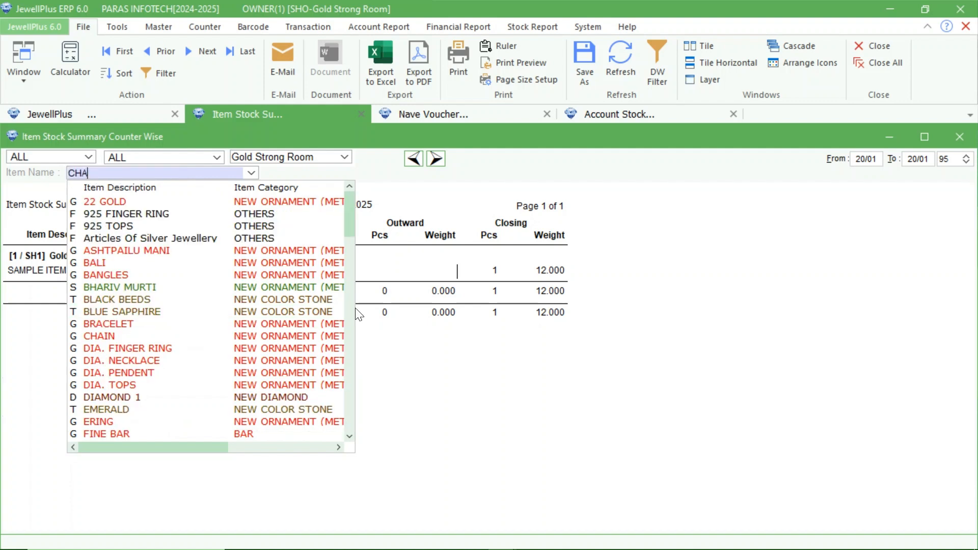
click(179, 337)
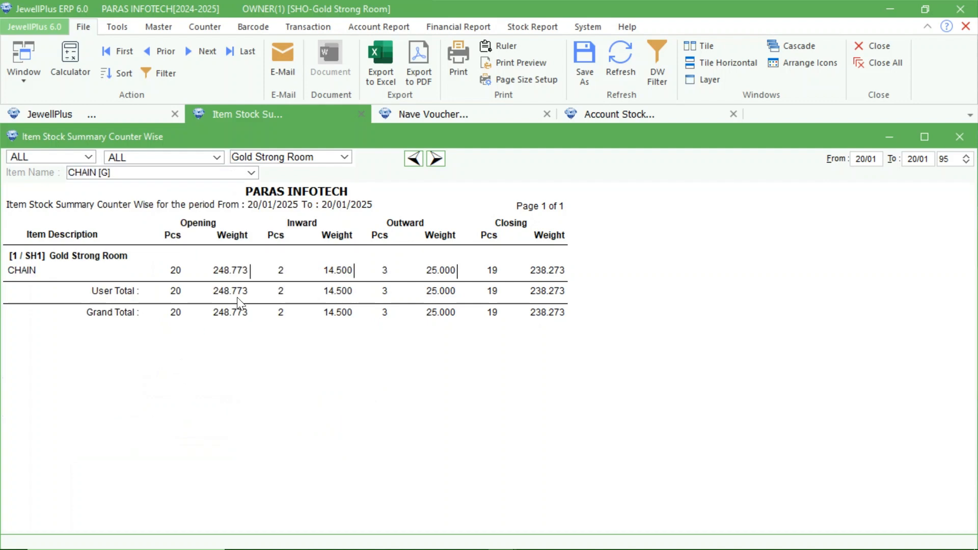
double_click(292, 275)
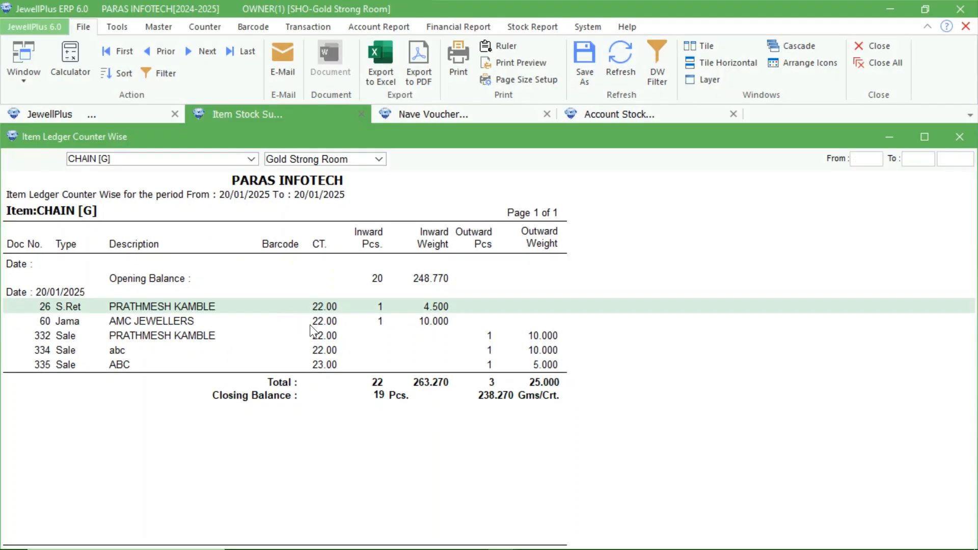
click(319, 322)
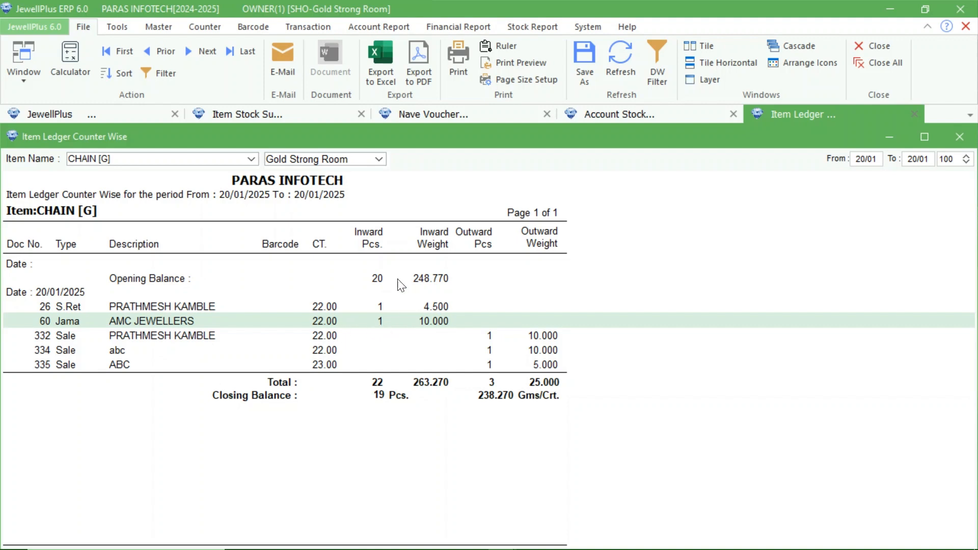
- Examine the sample's Nave and Jama entries in AMC JEWELLERS' Account Stock Ledger, and leave the counter stock transfer
click(616, 114)
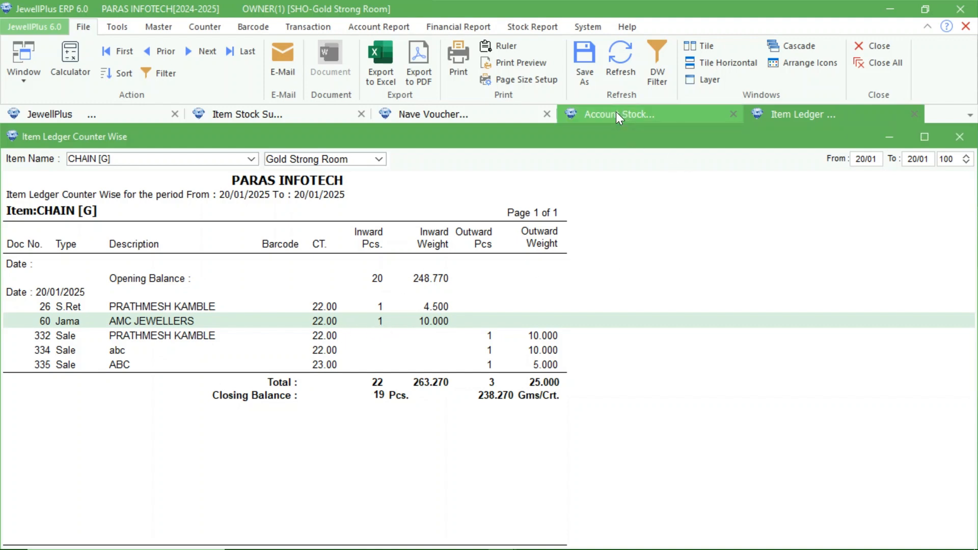
click(245, 319)
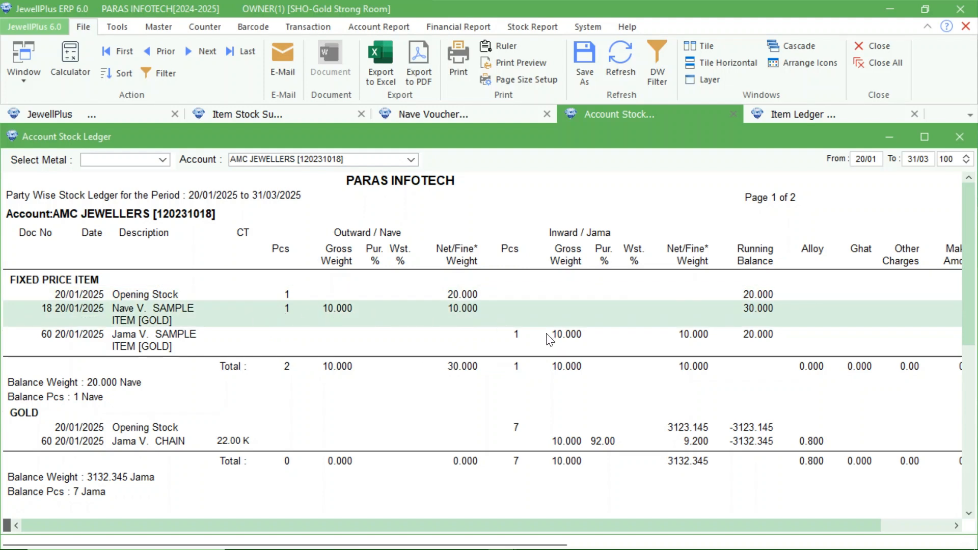
click(566, 344)
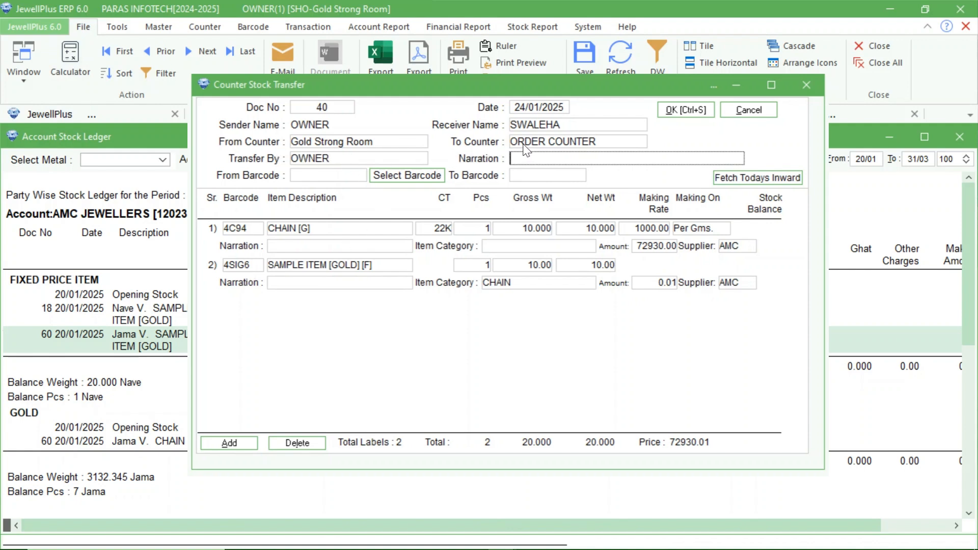
key(Escape)
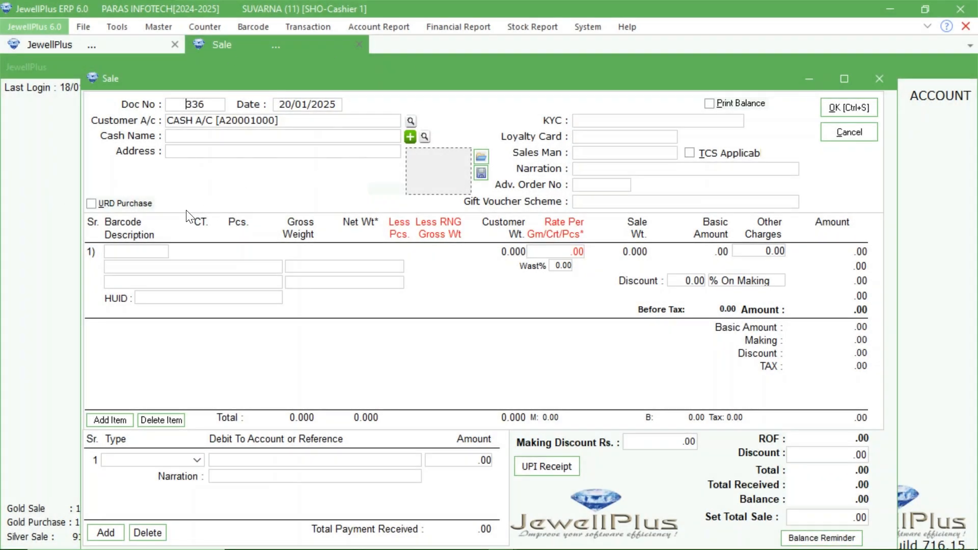
- Load the customer's chain and gold sample into the Sale voucher by entering their order number as the barcode
click(142, 255)
text(O100)
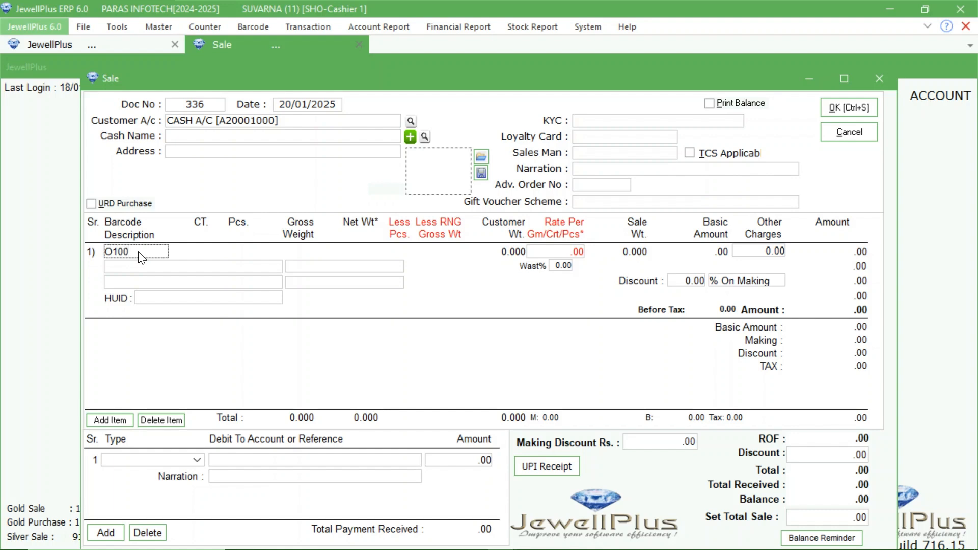
text(55)
key(Return)
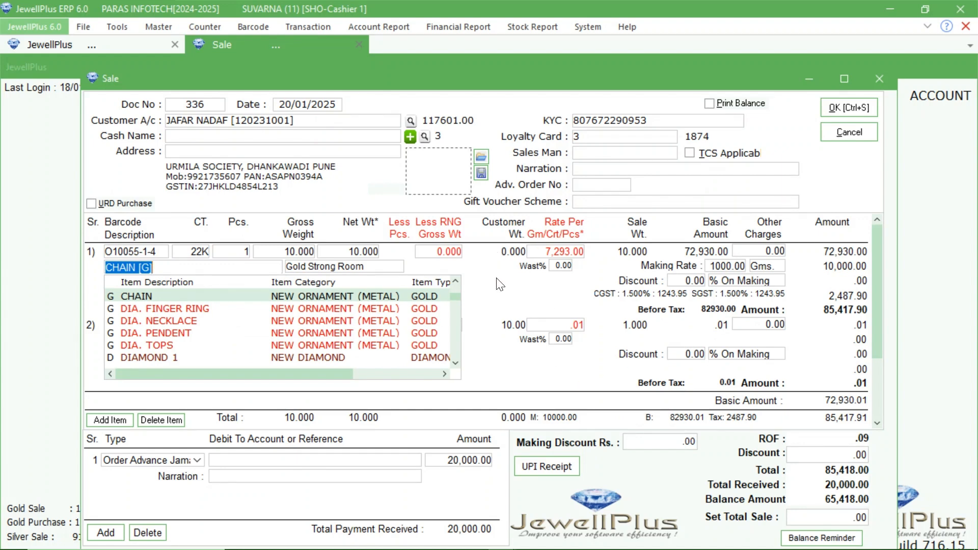
key(Return)
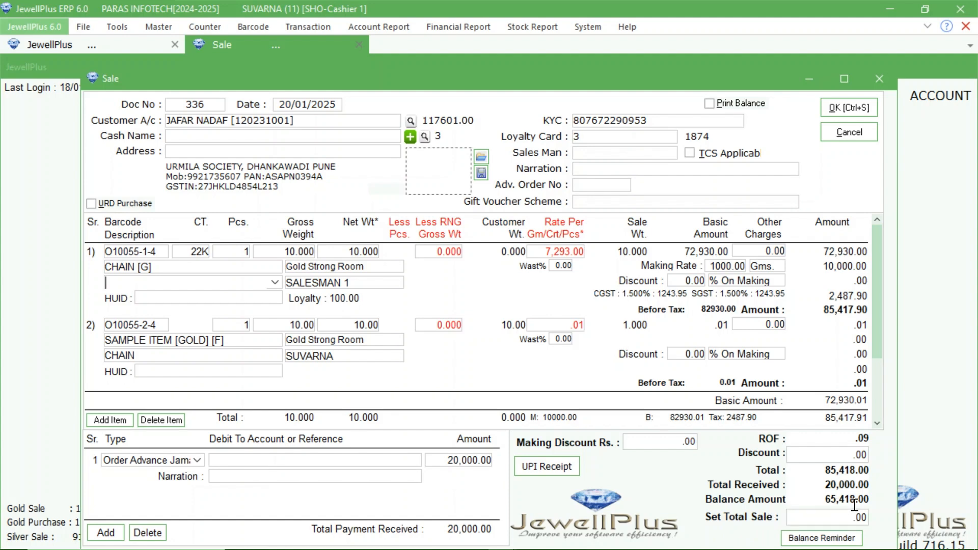
- Add a second payment line of type Chq./UPI/Online Jama to HDFC BANK for the balance of 65,418.00
scroll(320, 325, down, 1)
scroll(306, 356, up, 1)
click(98, 533)
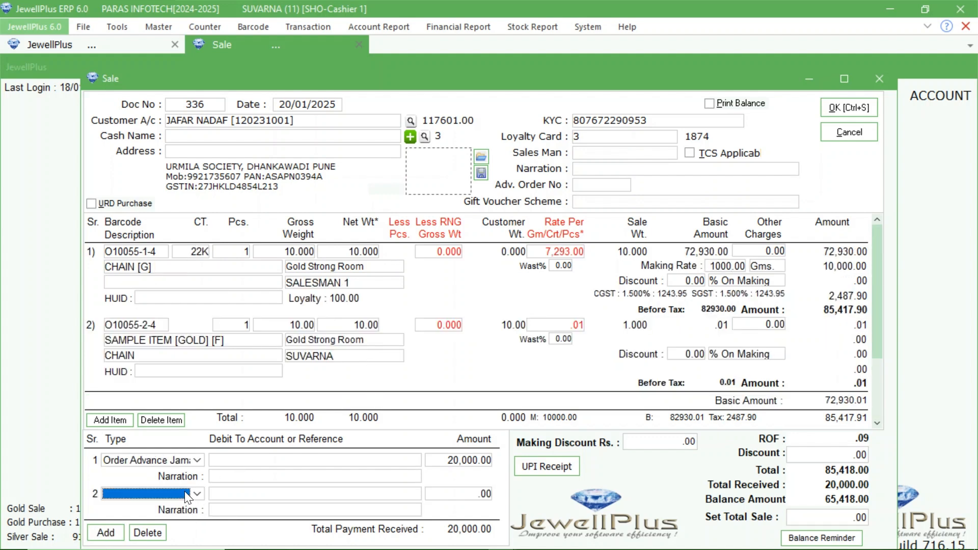
click(197, 494)
click(139, 429)
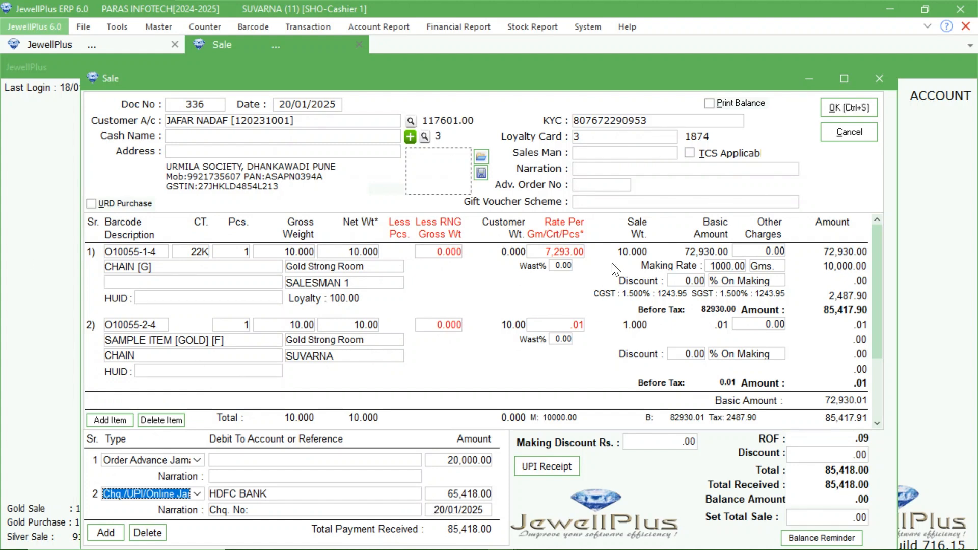
- Save the sale and preview its tax invoice, then cancel the printing
click(837, 112)
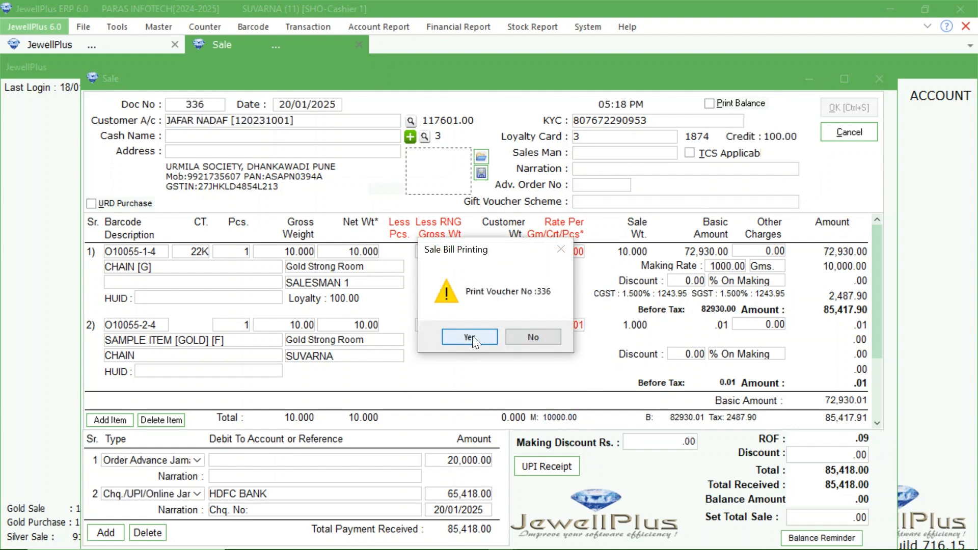
click(469, 336)
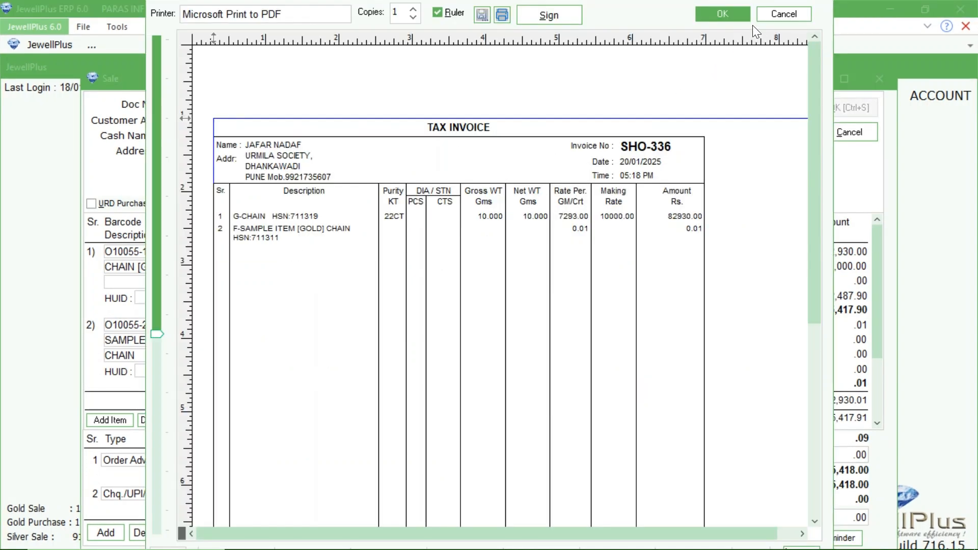
click(783, 14)
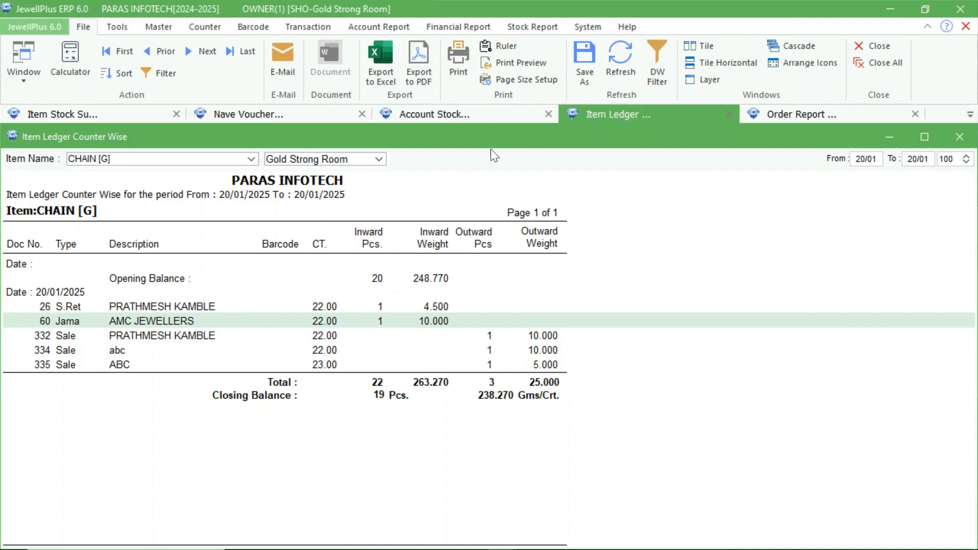
- Refresh the CHAIN [G] item ledger for the Gold Strong Room and check the customer's new Sale entry
click(622, 51)
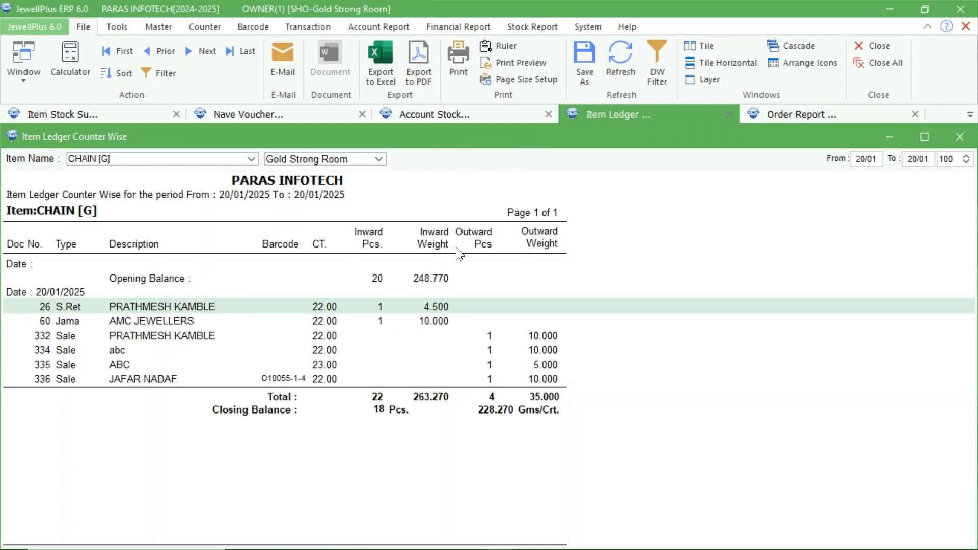
click(220, 383)
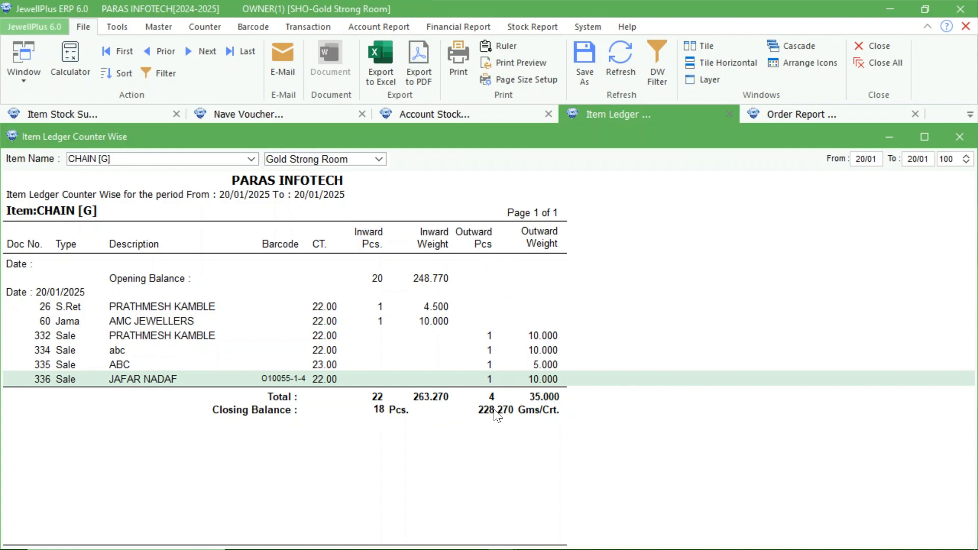
- Load the counter-wise item ledger for SAMPLE ITEM [GOLD] [F] and check the customer's Sale entry
click(254, 159)
click(250, 159)
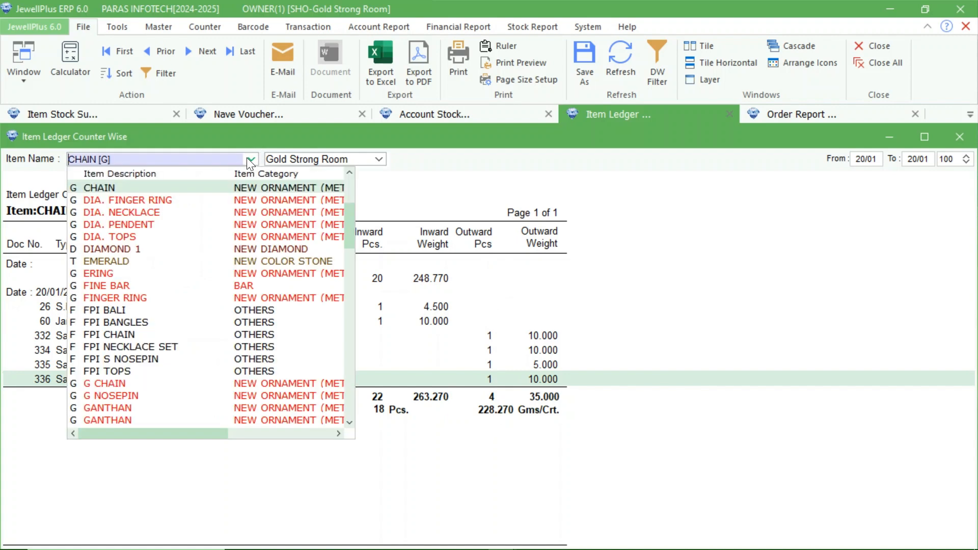
text(SA)
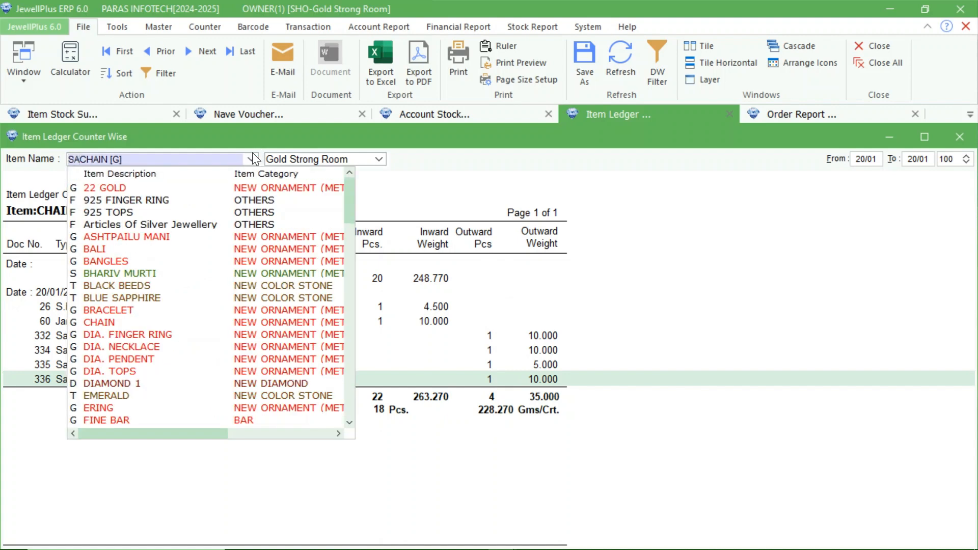
drag(131, 159, 51, 166)
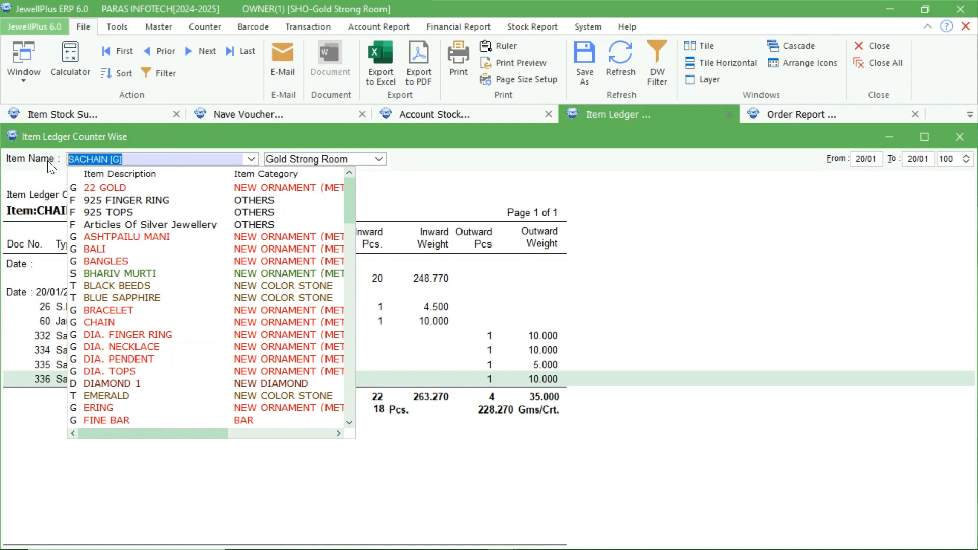
text(SAMP)
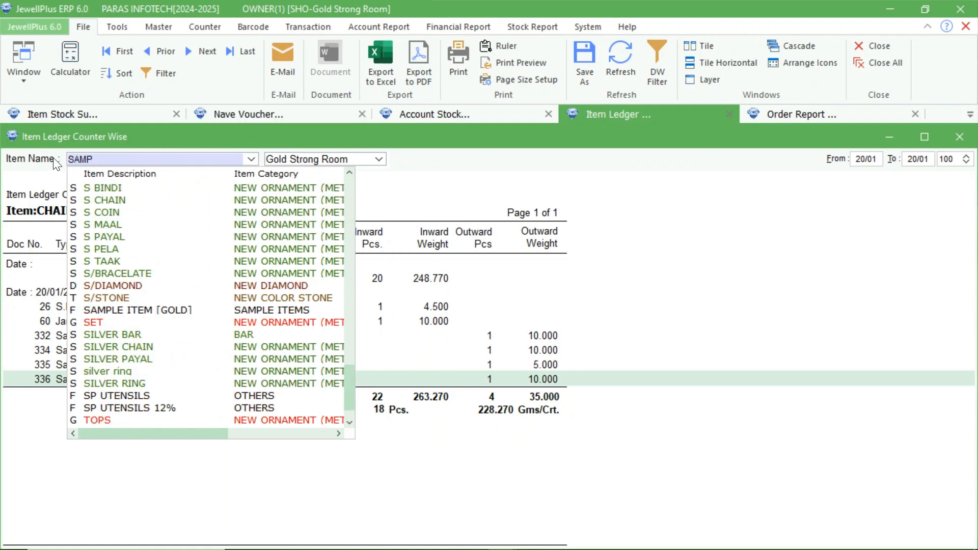
key(Return)
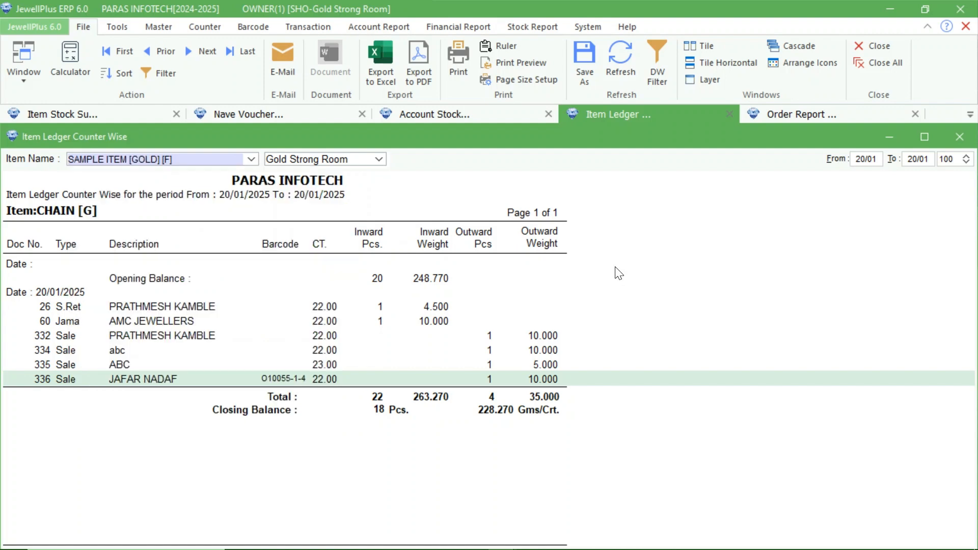
click(621, 55)
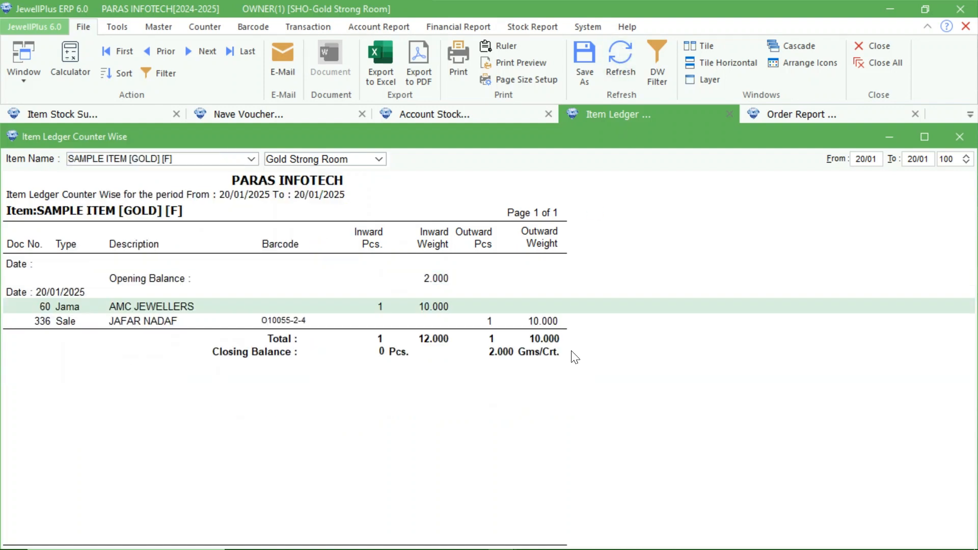
click(484, 322)
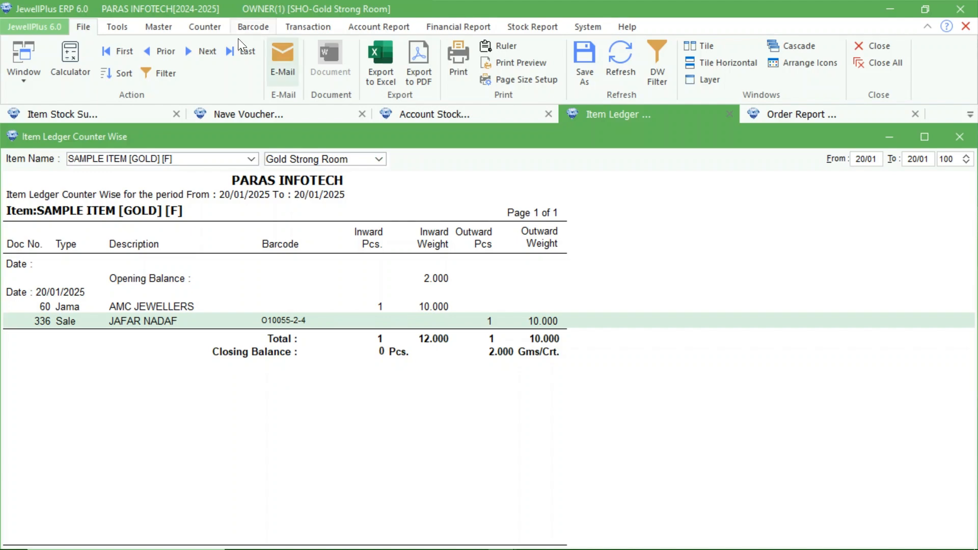
click(249, 30)
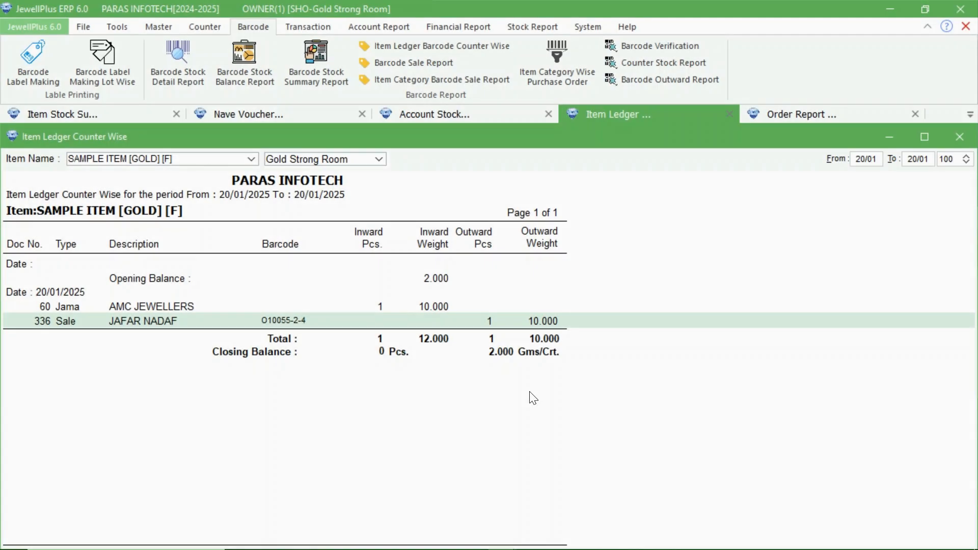